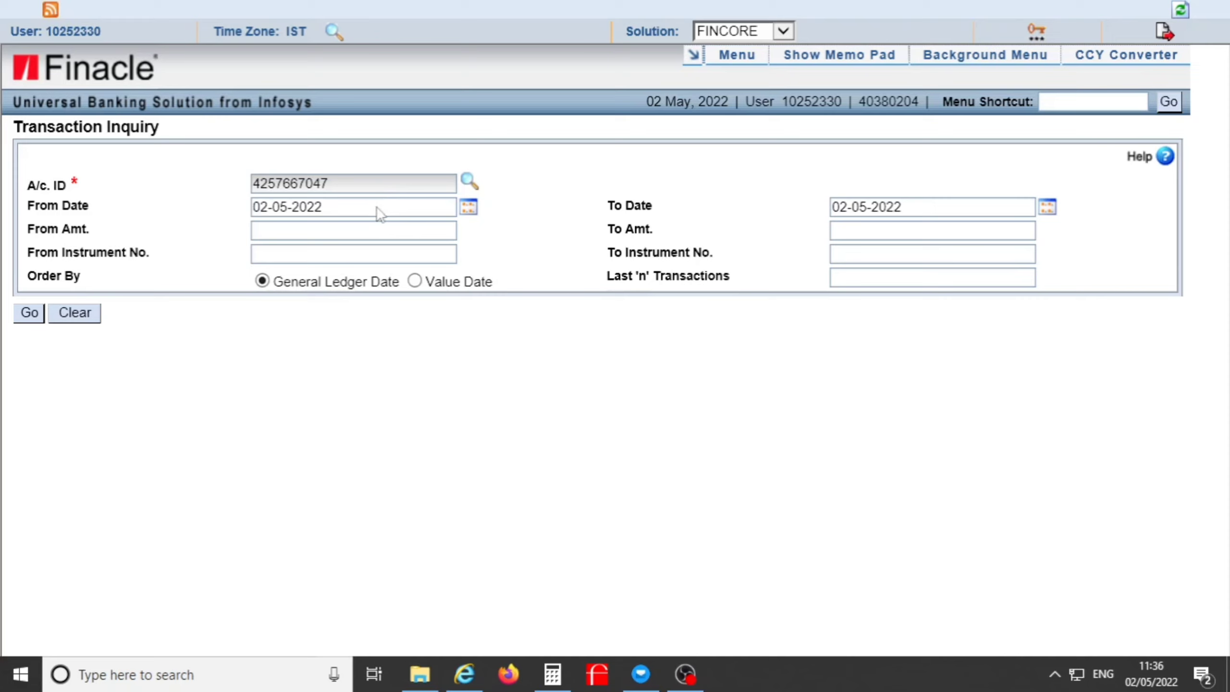
List the account's transactions from 02-05-2011 and scroll through the results.
left_click(378, 207)
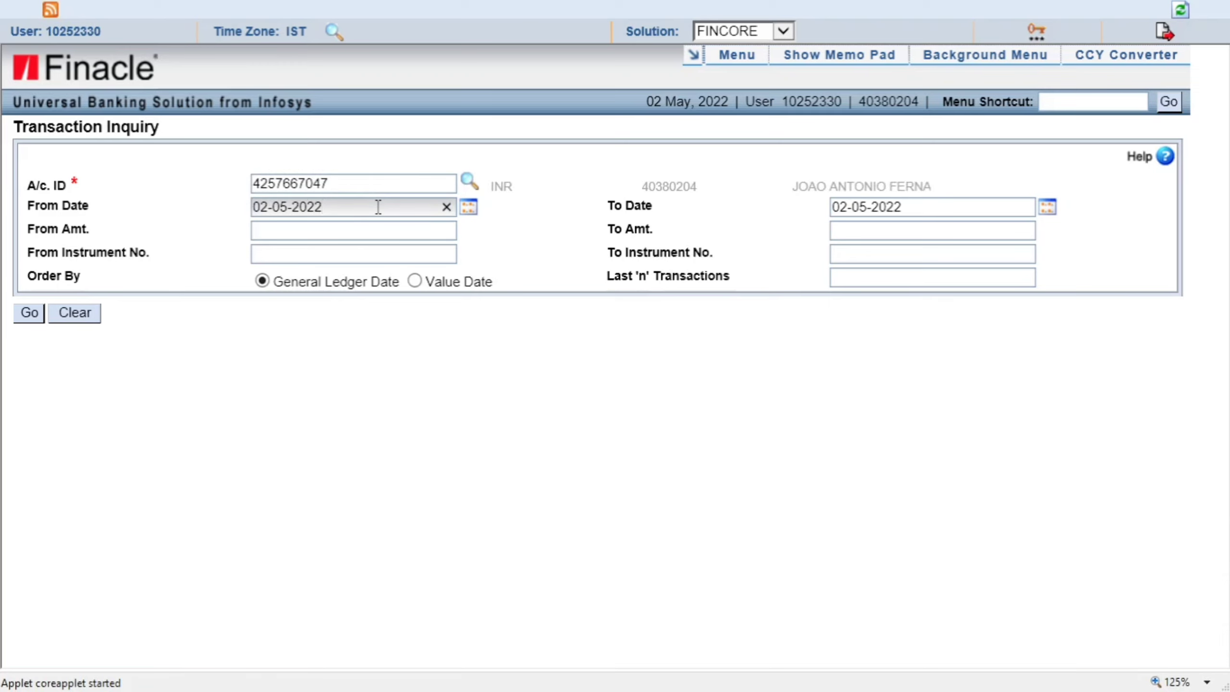
key("BackSpace")
key("BackSpace")
type("11")
left_click(27, 312)
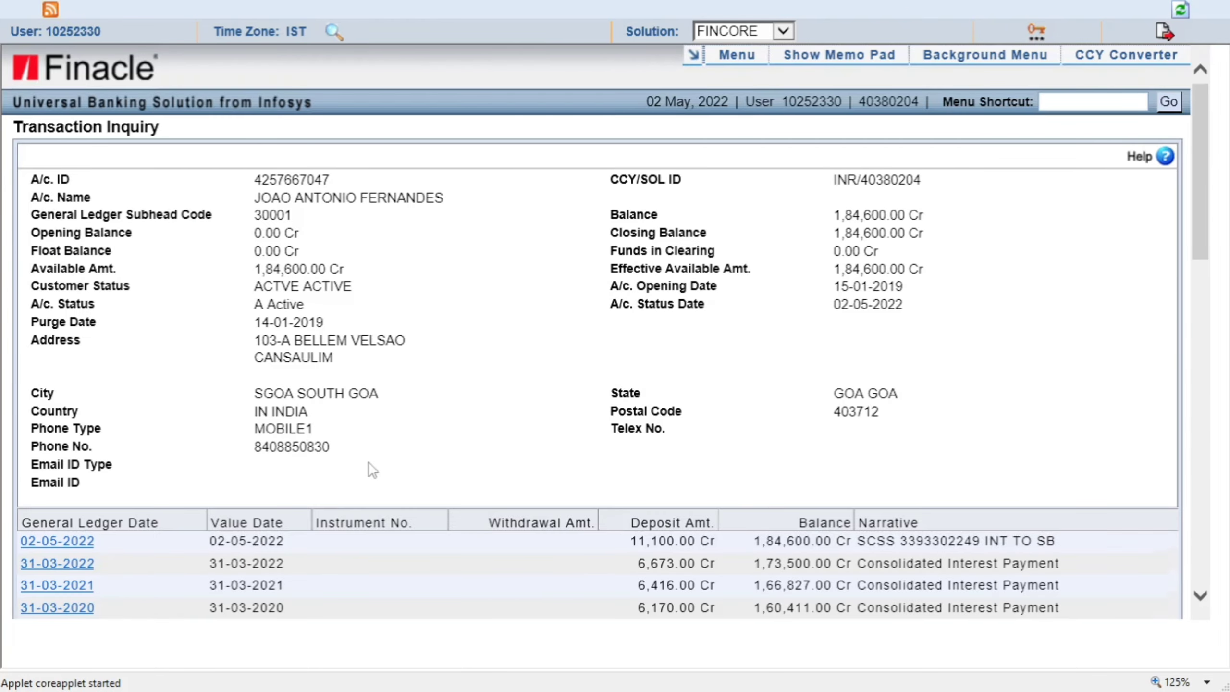
scroll(369, 464, "down", 5)
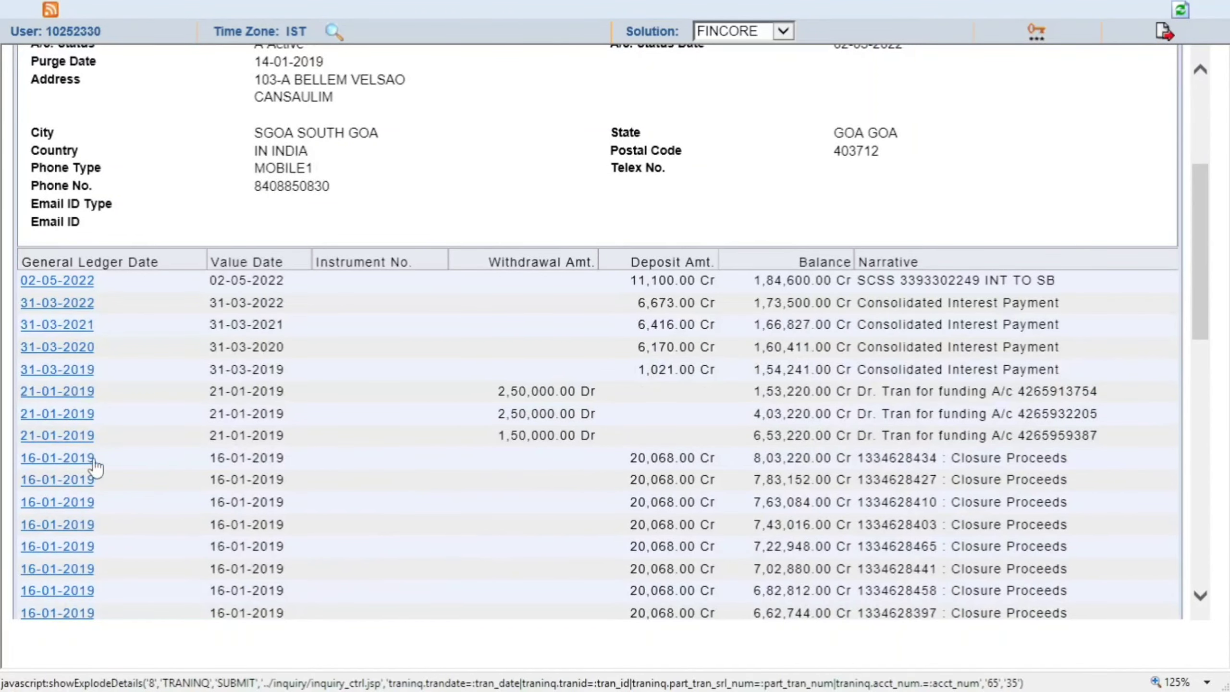
scroll(400, 453, "up", 5)
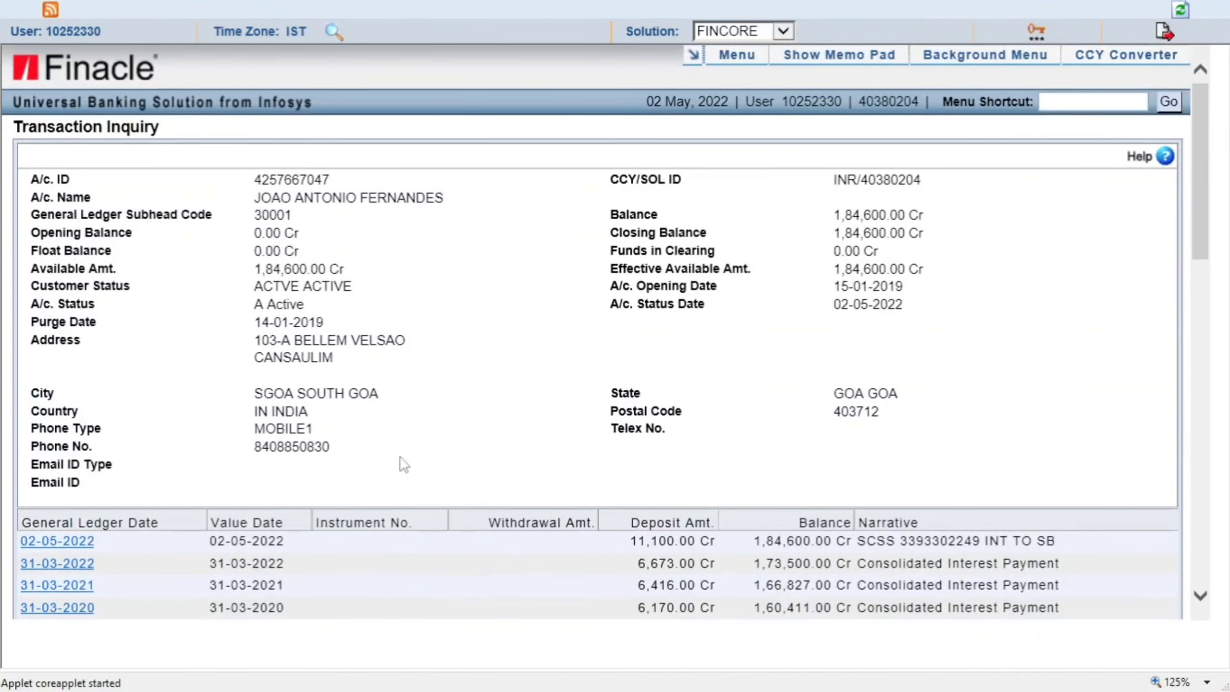
Enter HPBPR as the menu shortcut code and zoom the page in.
left_click(1080, 102)
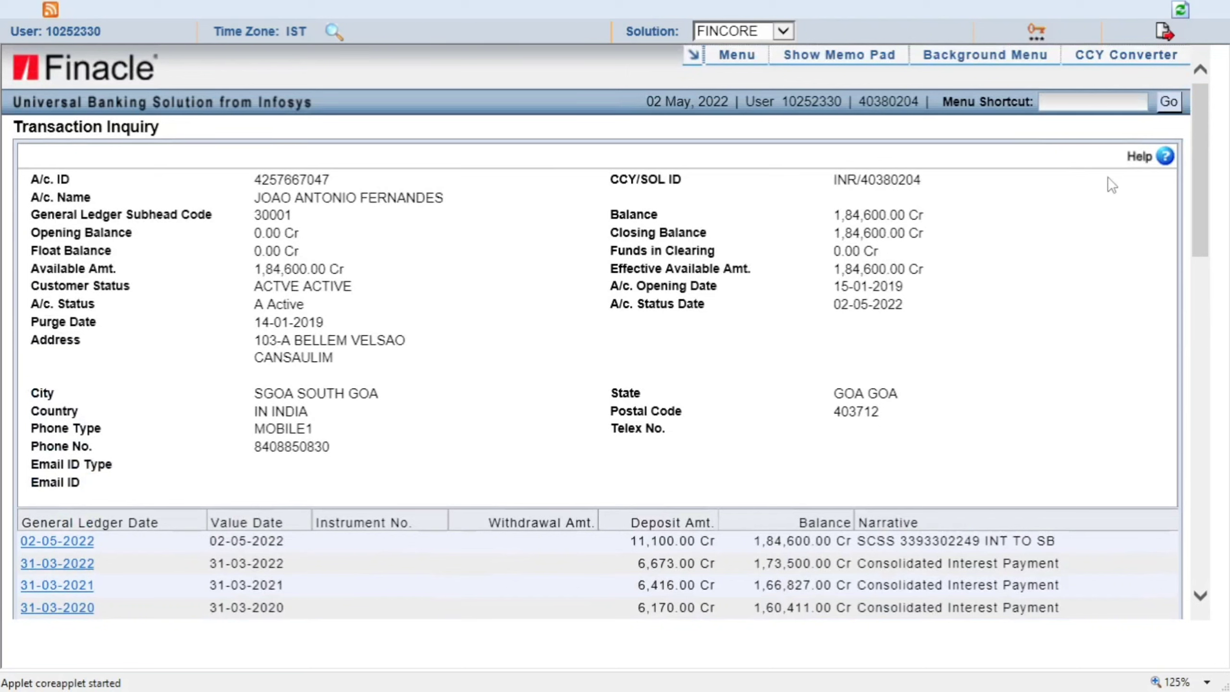
type("HPBPR")
key("ctrl+plus")
key("ctrl+plus")
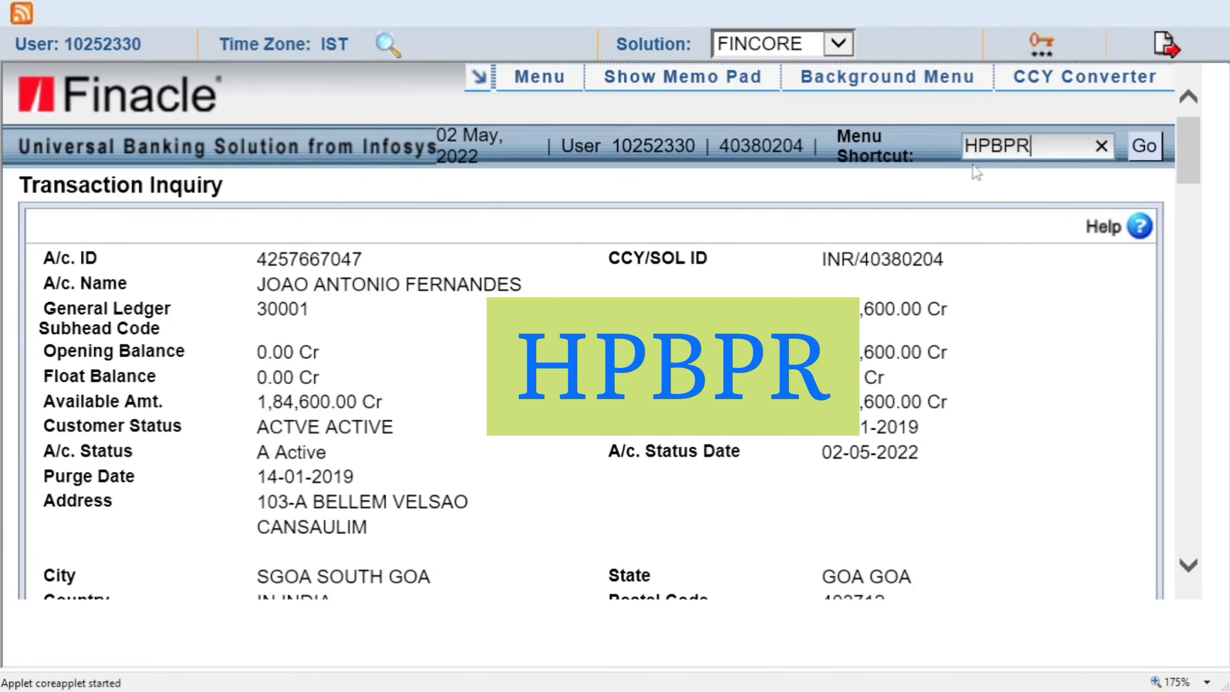
Open HPBPR with function B - RESET and validate the customer's account ID.
left_click(1144, 151)
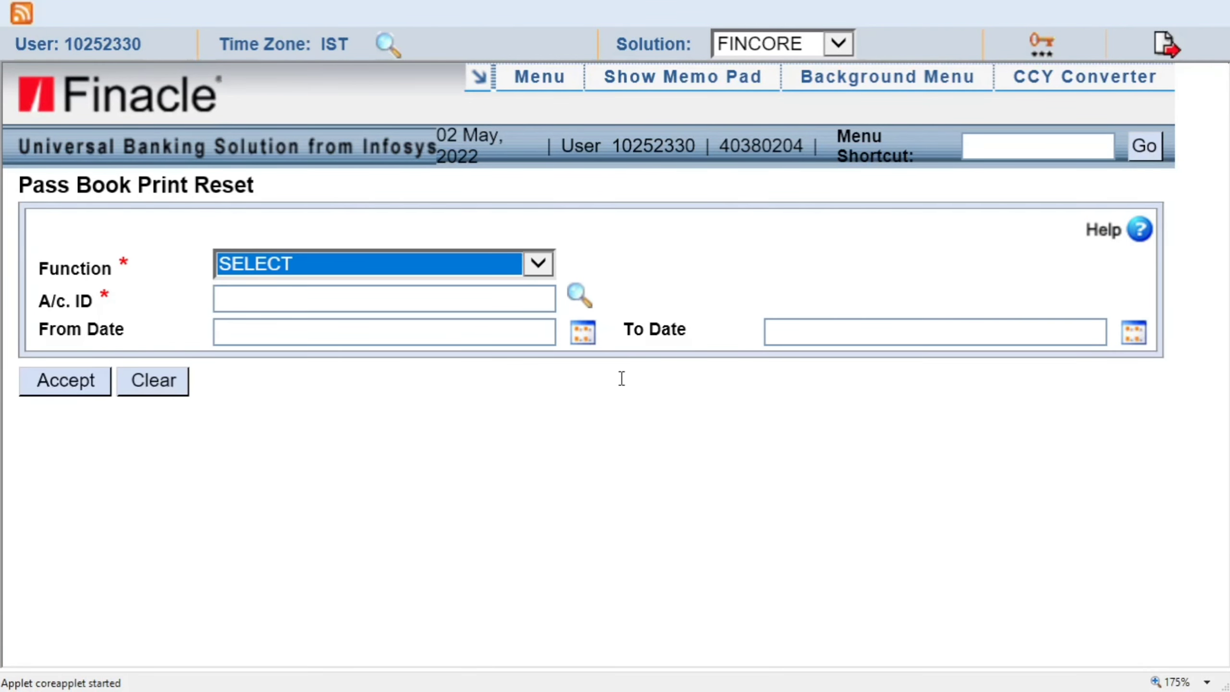
left_click(276, 268)
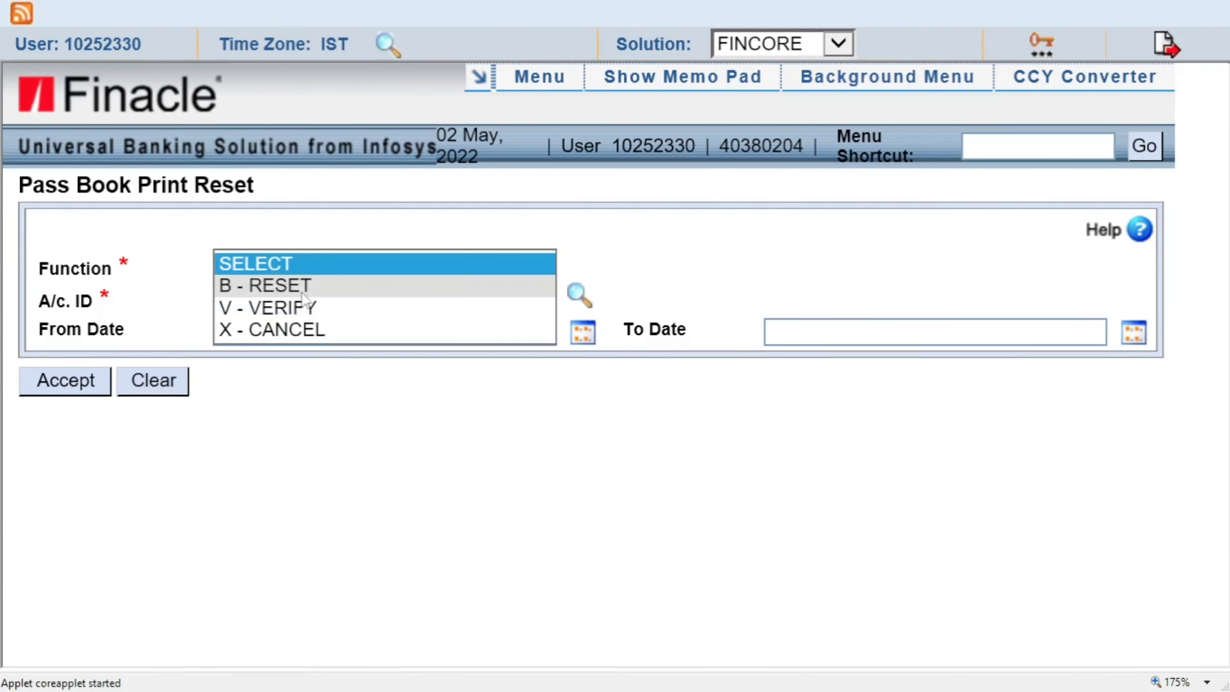
left_click(317, 288)
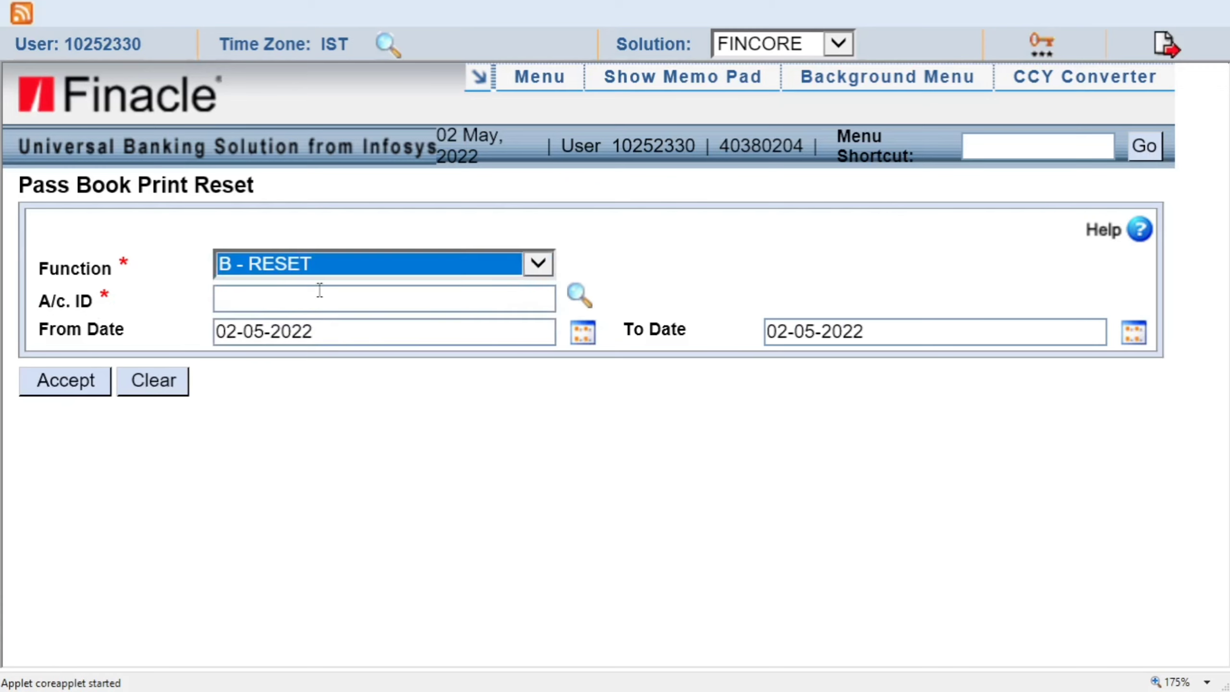
left_click(262, 302)
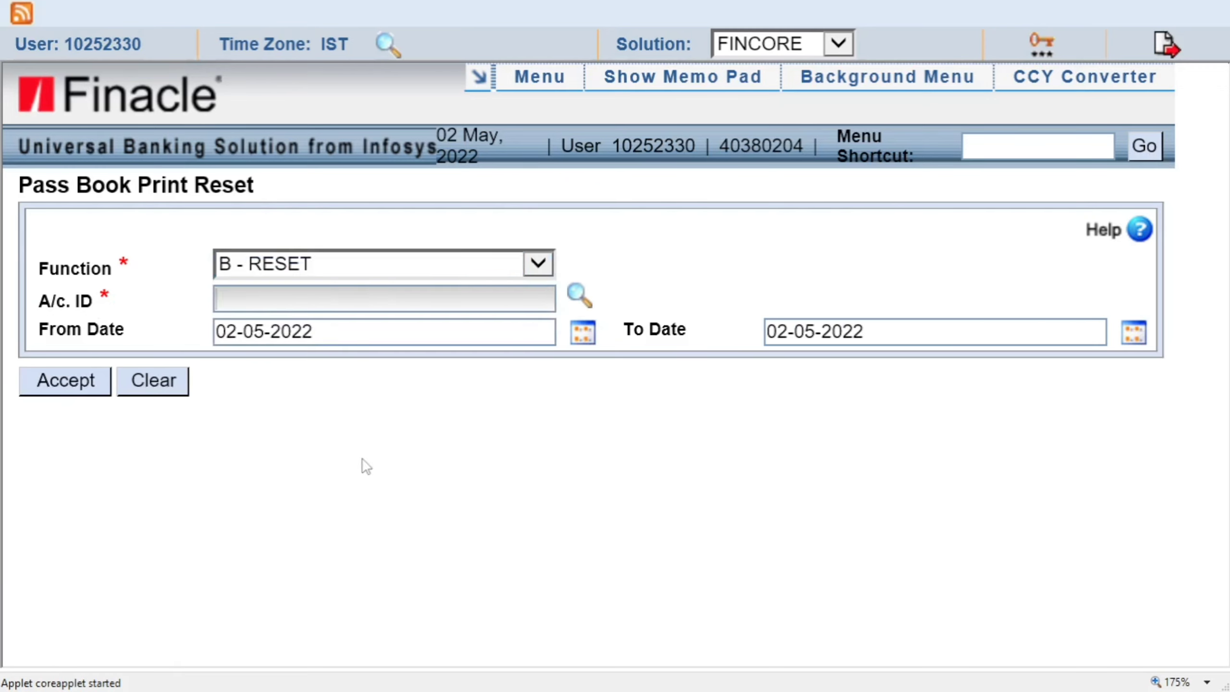
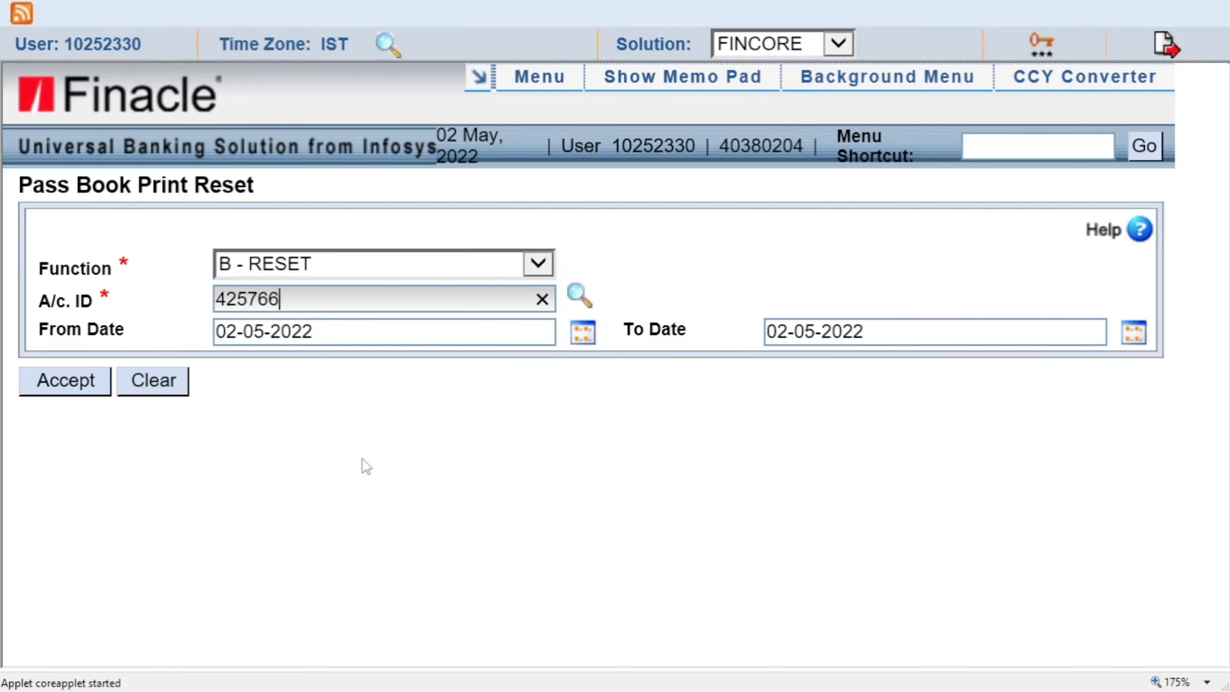
key("Tab")
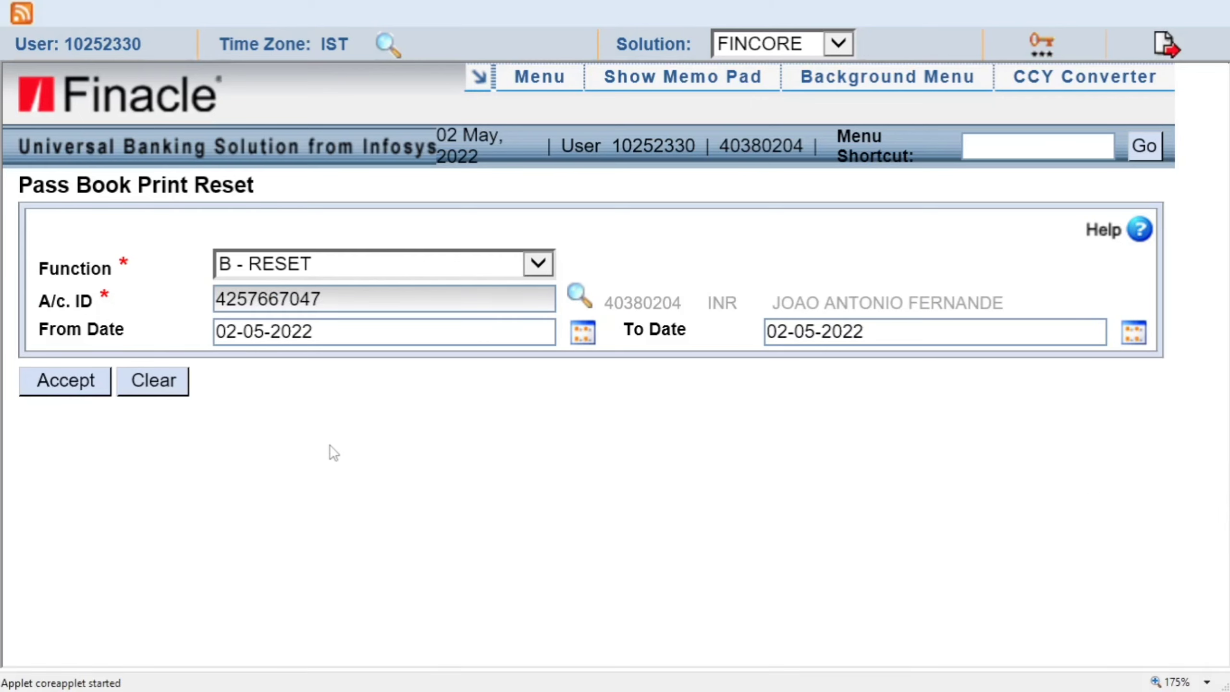
Set the reset From Date to 16-01-2019 and accept the reset details.
left_click(583, 335)
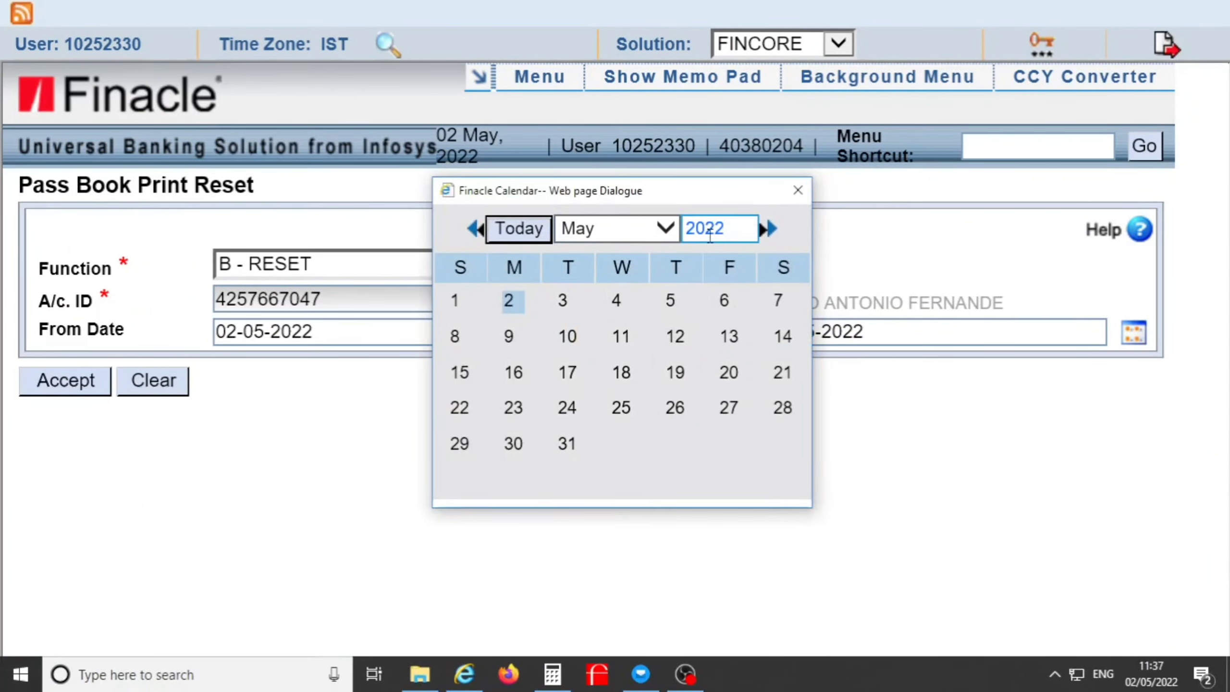
left_click(472, 230)
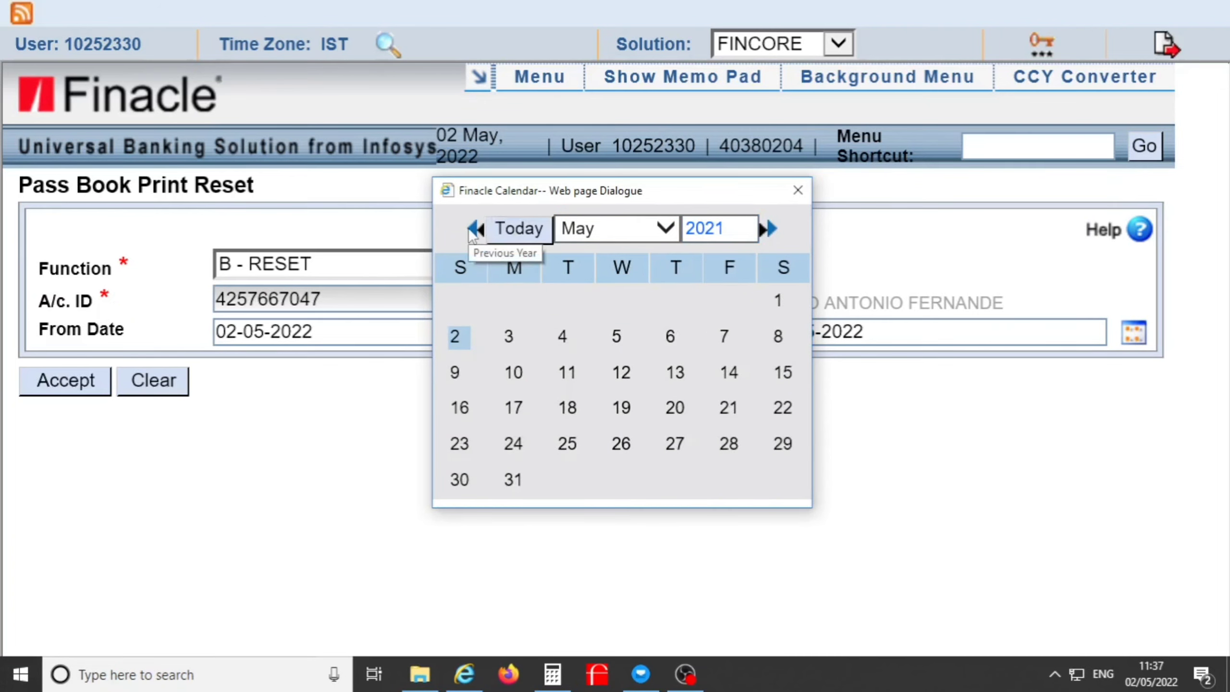
left_click(473, 229)
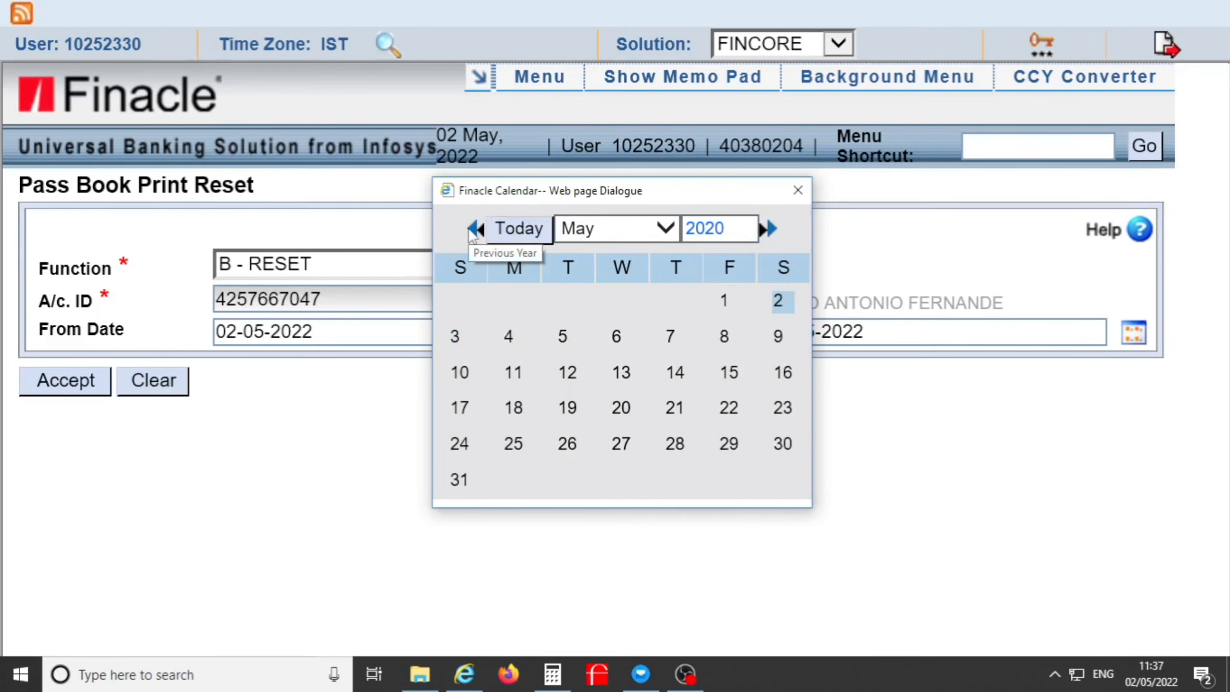
left_click(473, 229)
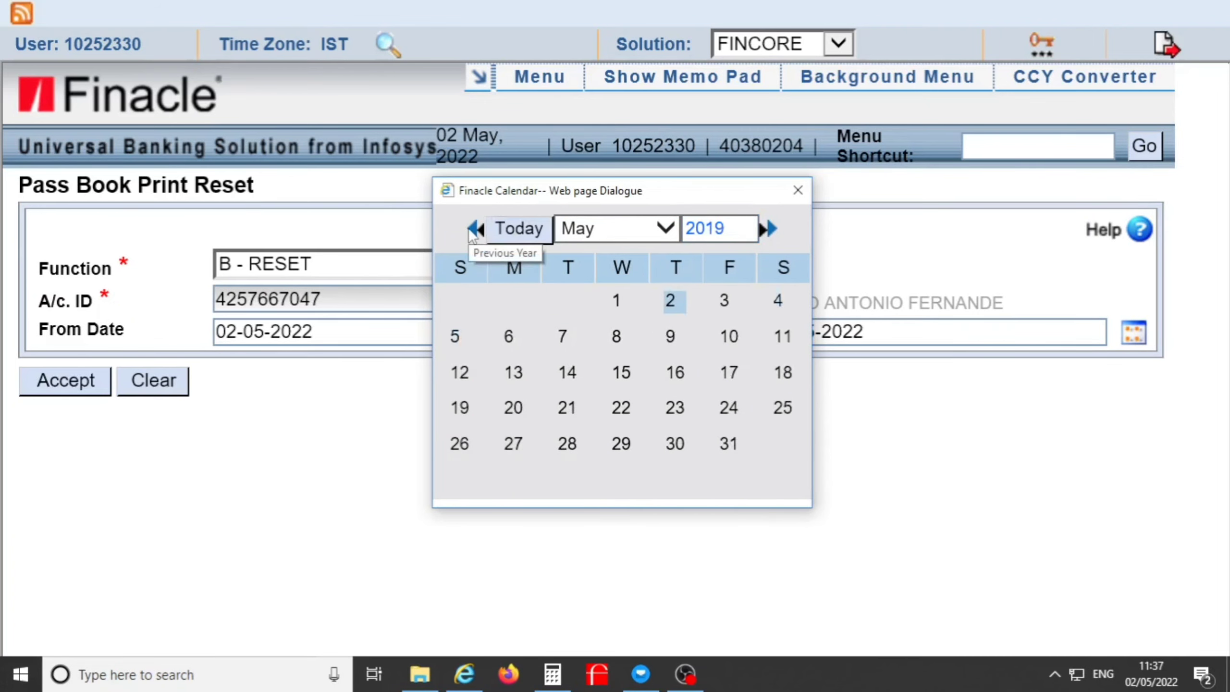
left_click(666, 237)
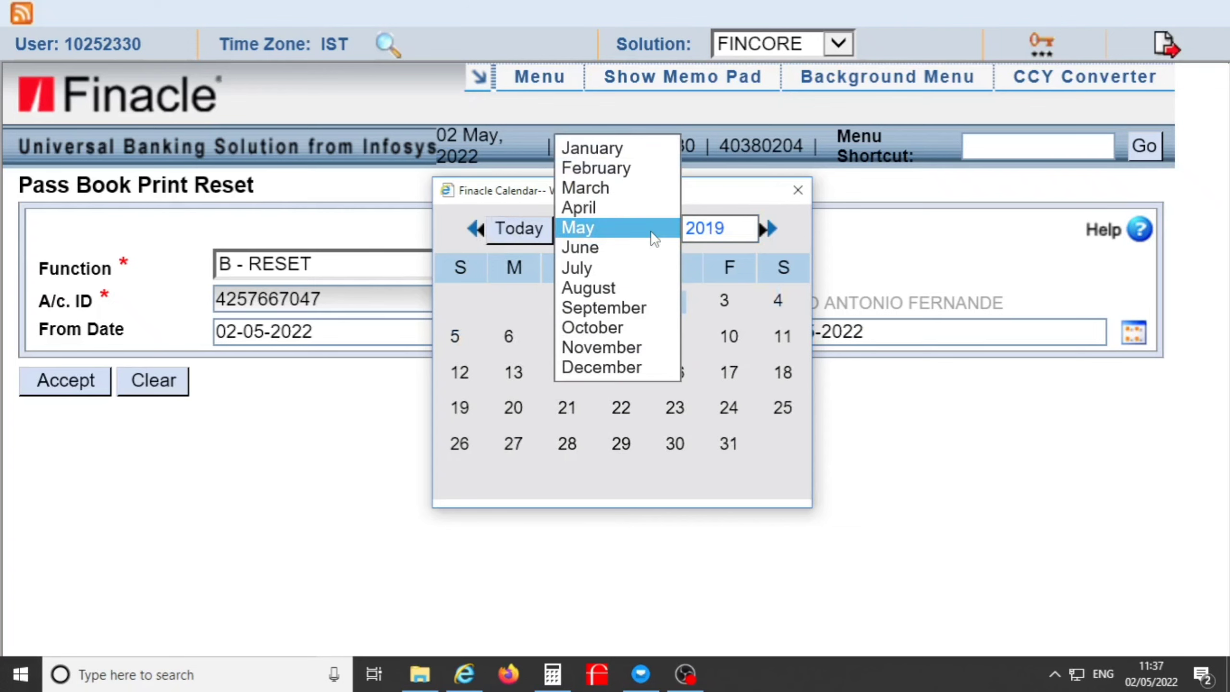
left_click(585, 152)
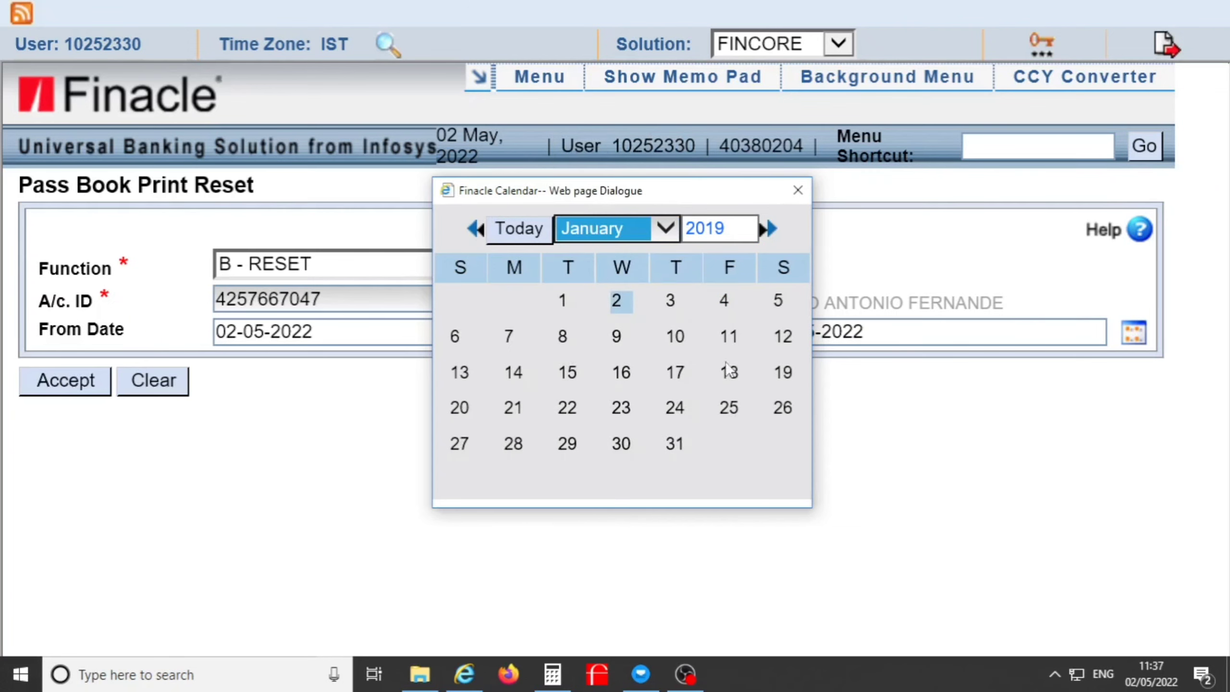
left_click(623, 372)
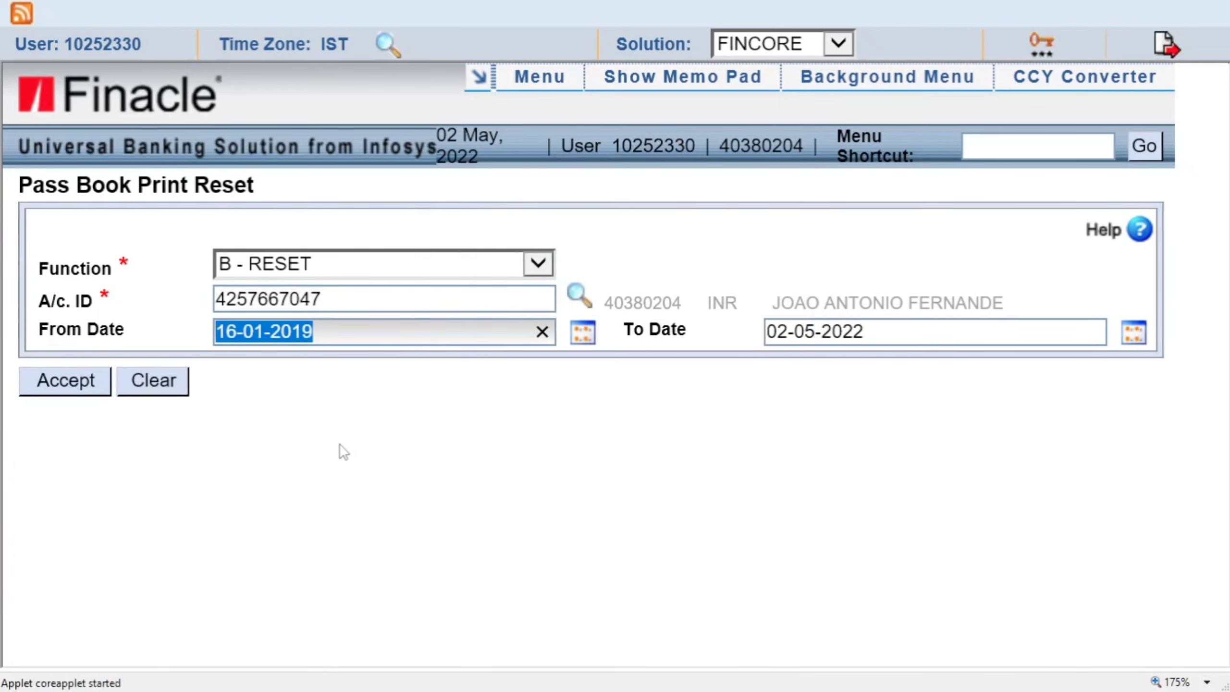
left_click(68, 382)
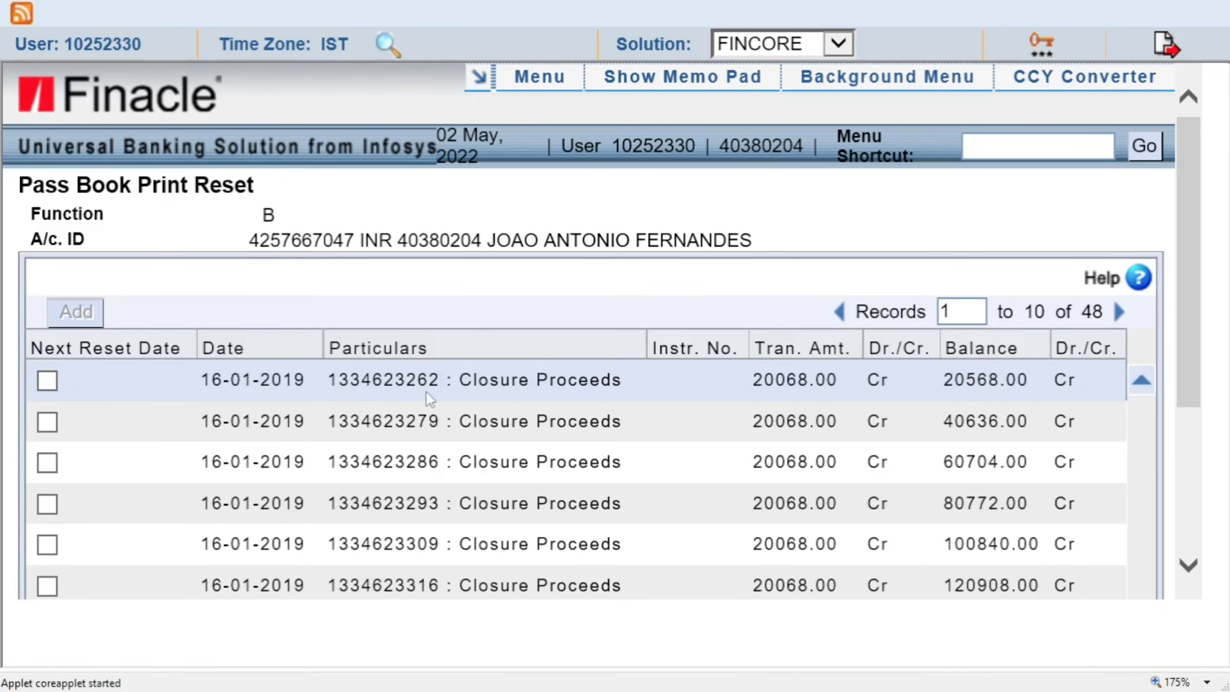
Page through the reset transaction list to the final records 41–48 of 48.
key("ctrl+minus")
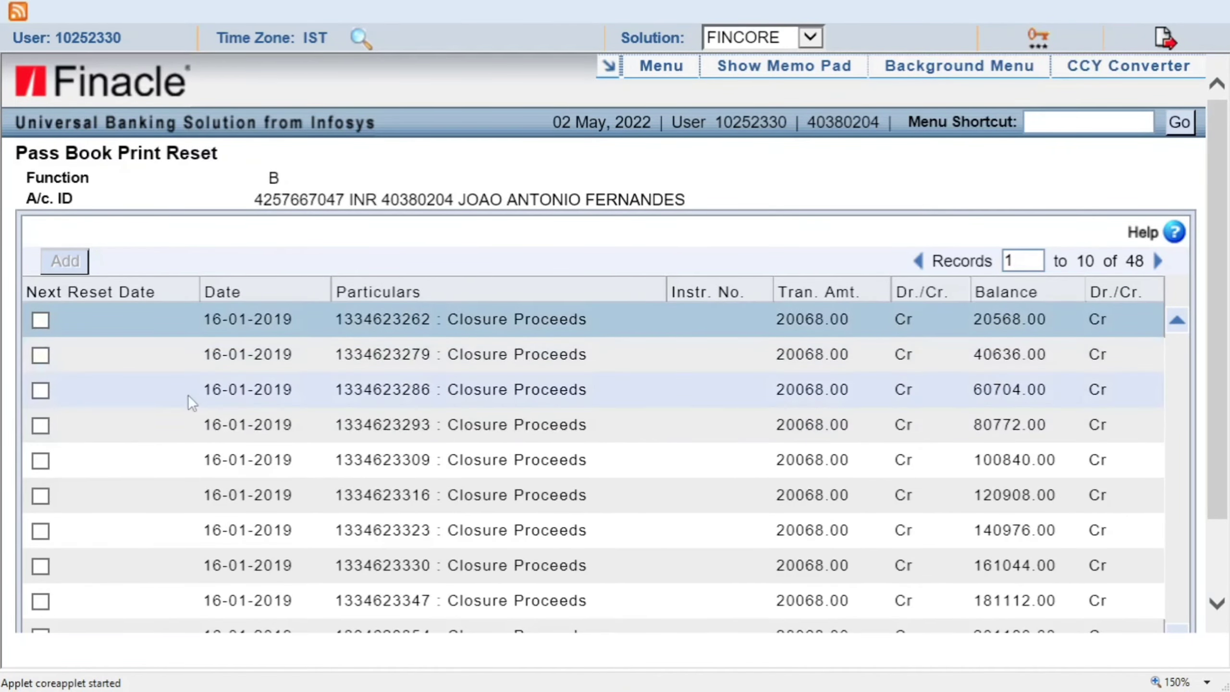
scroll(232, 322, "down", 2)
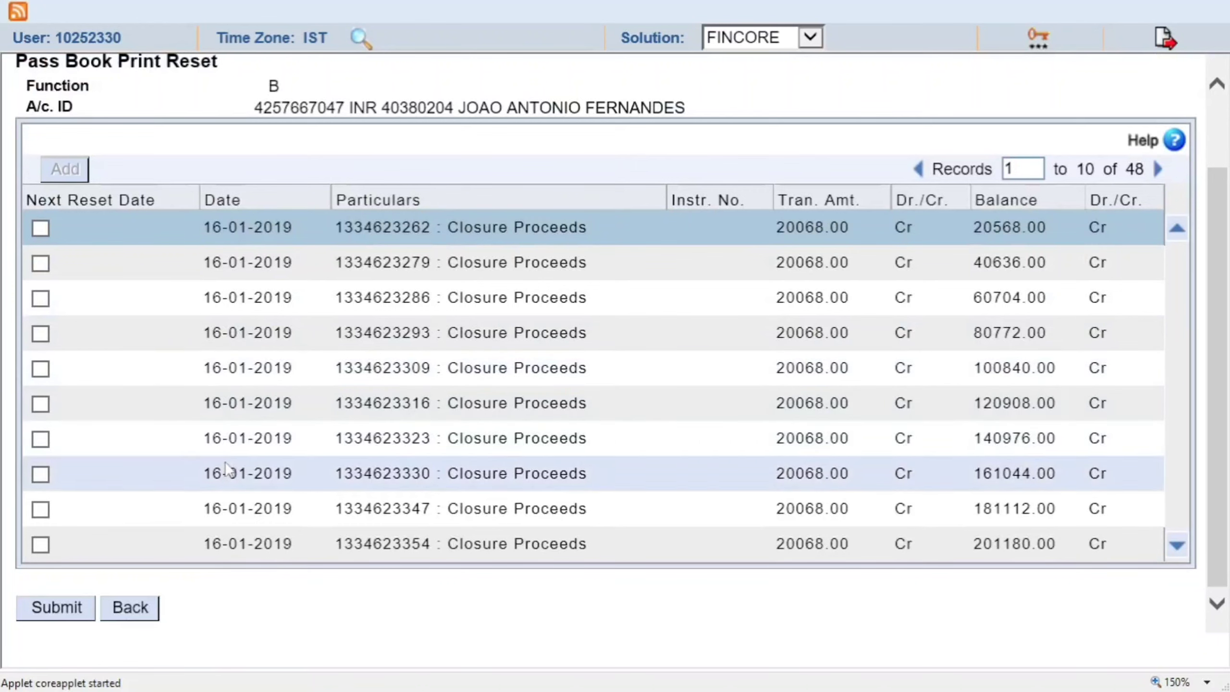
scroll(230, 507, "up", 2)
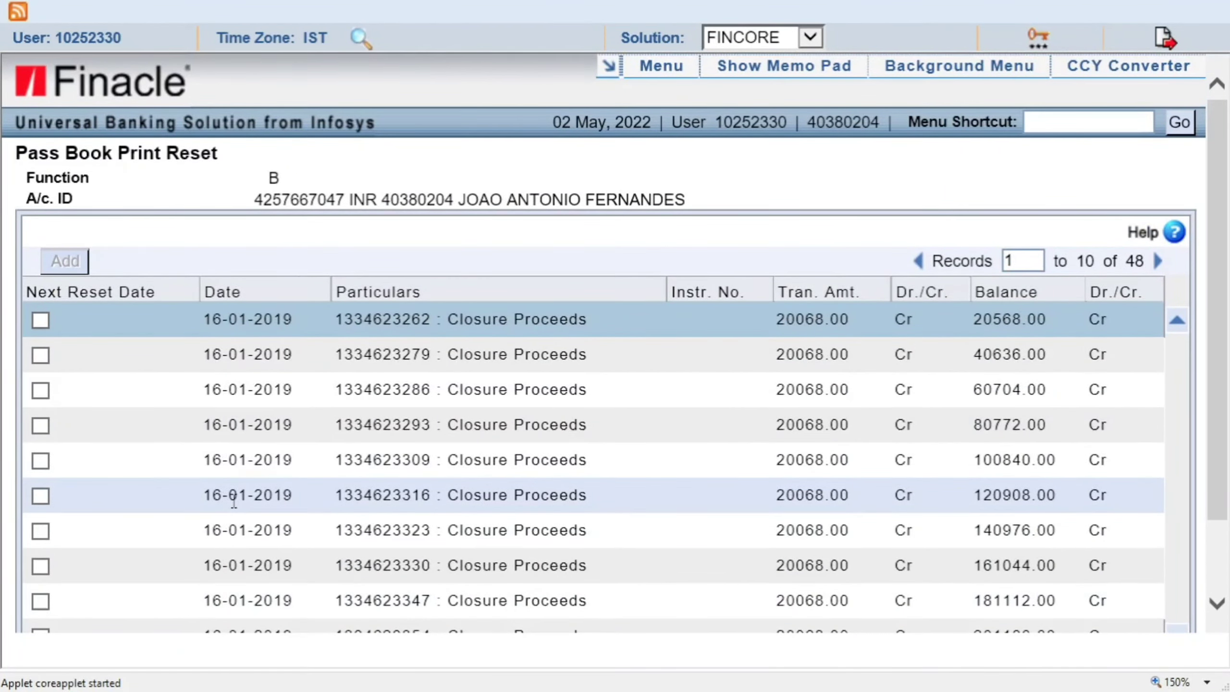
scroll(234, 504, "down", 2)
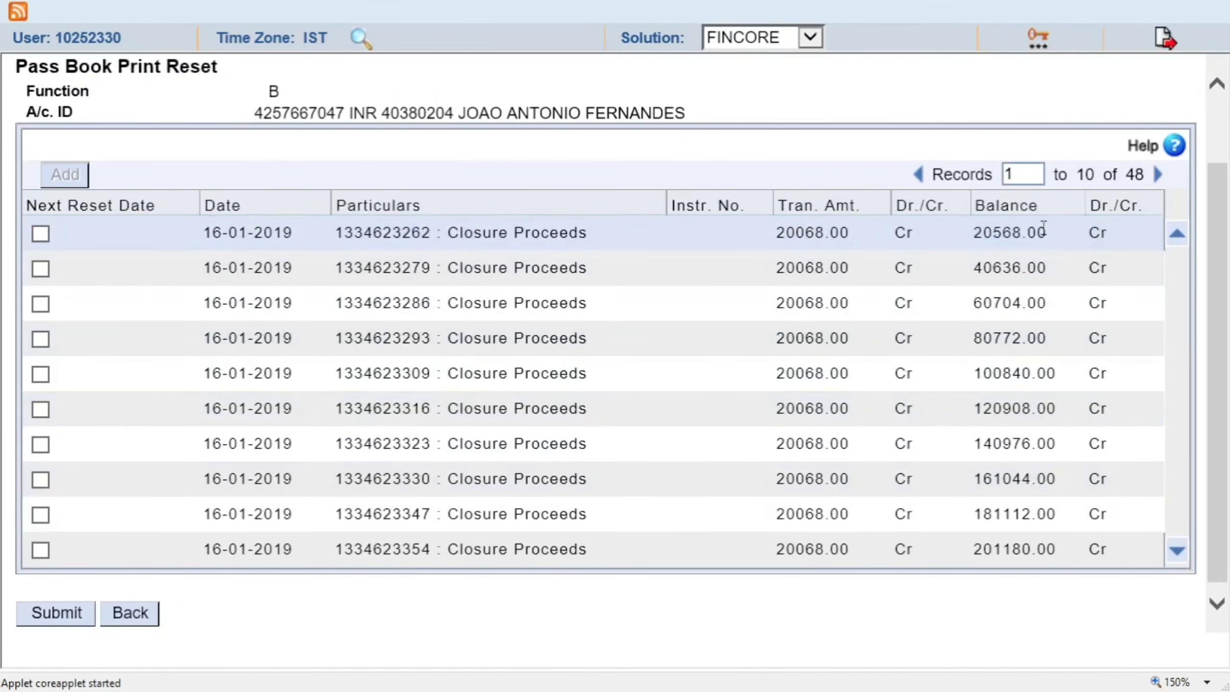
left_click(1158, 175)
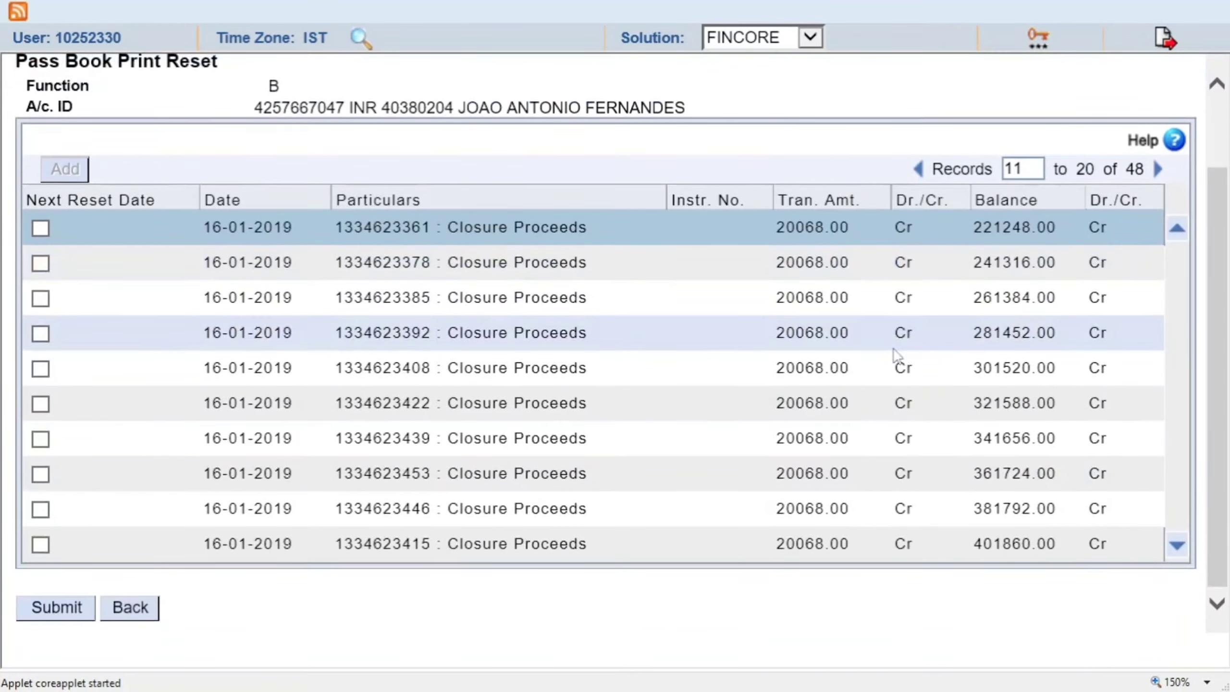
left_click(1158, 173)
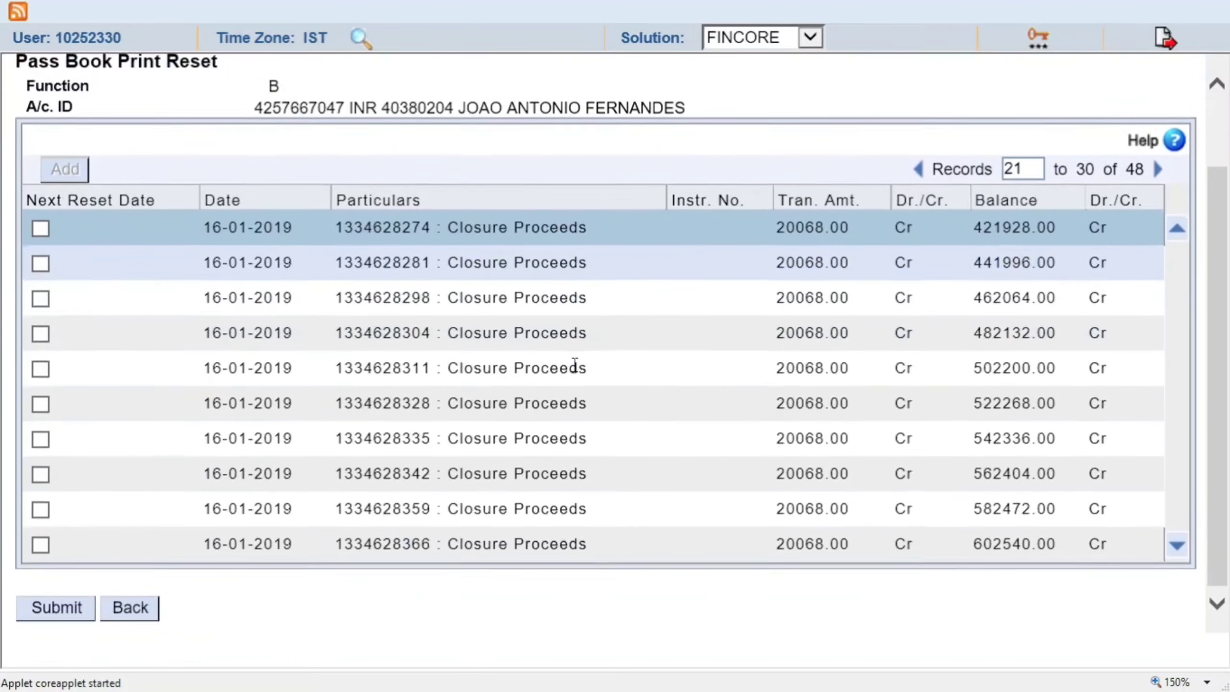
left_click(1158, 171)
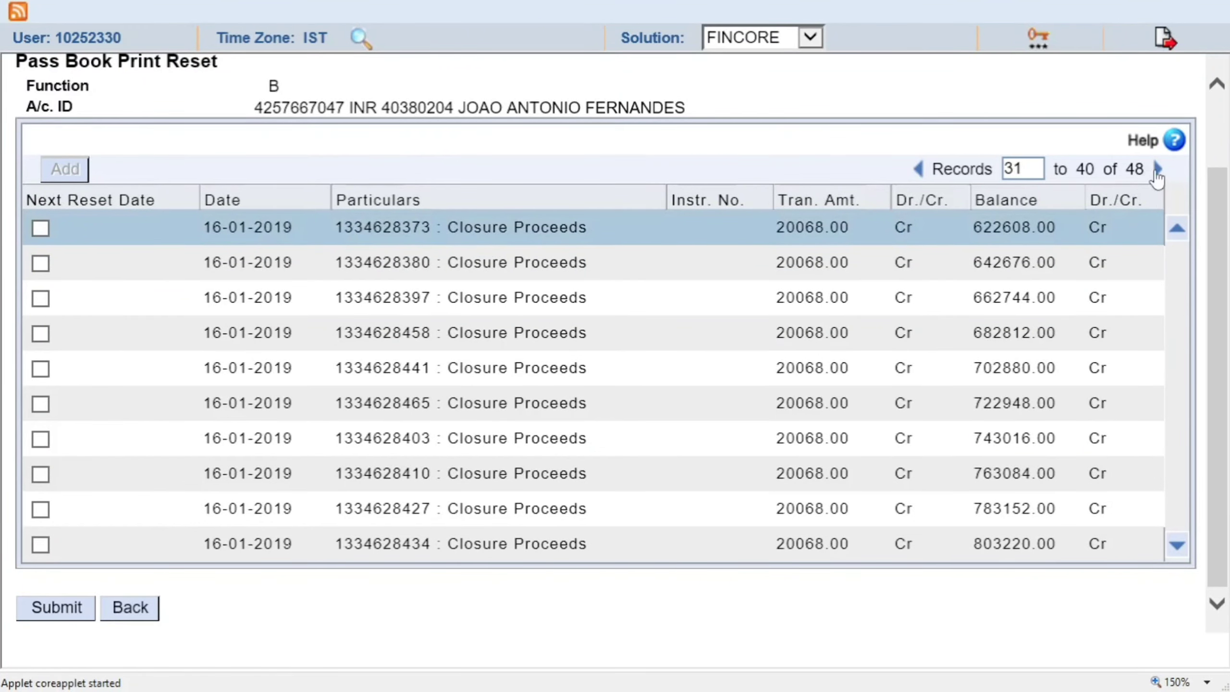
left_click(1157, 169)
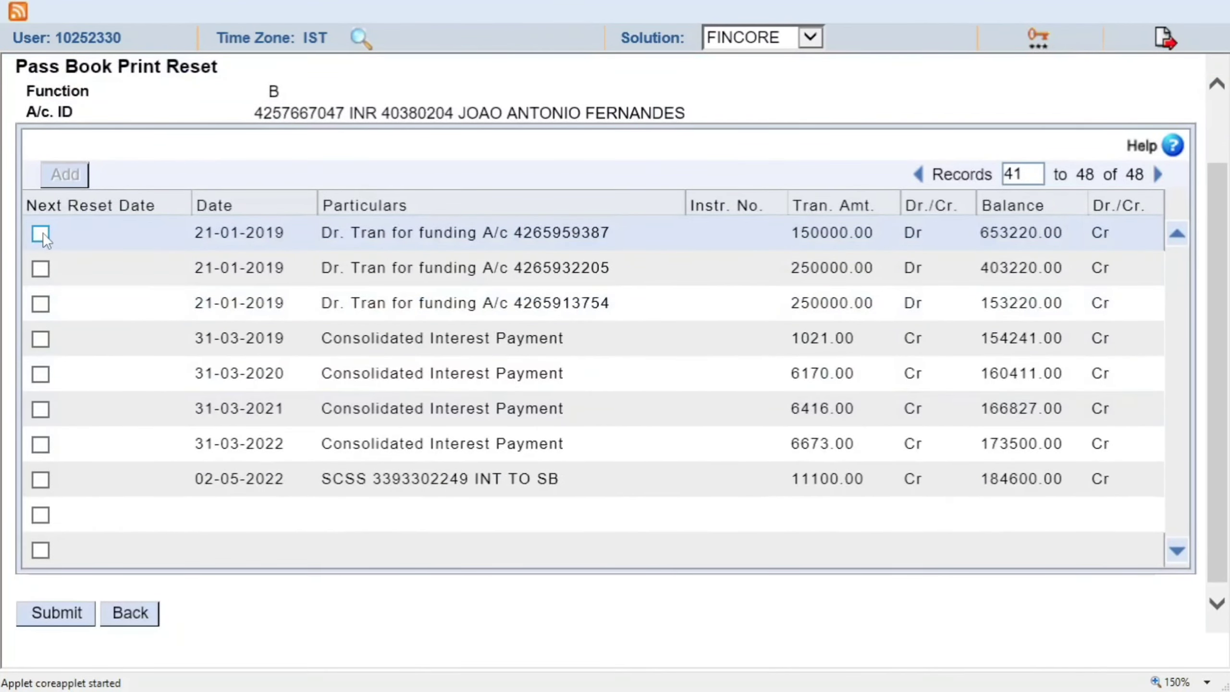
Mark the first 21-01-2019 transaction as the Next Reset Date and submit the reset.
left_click(41, 233)
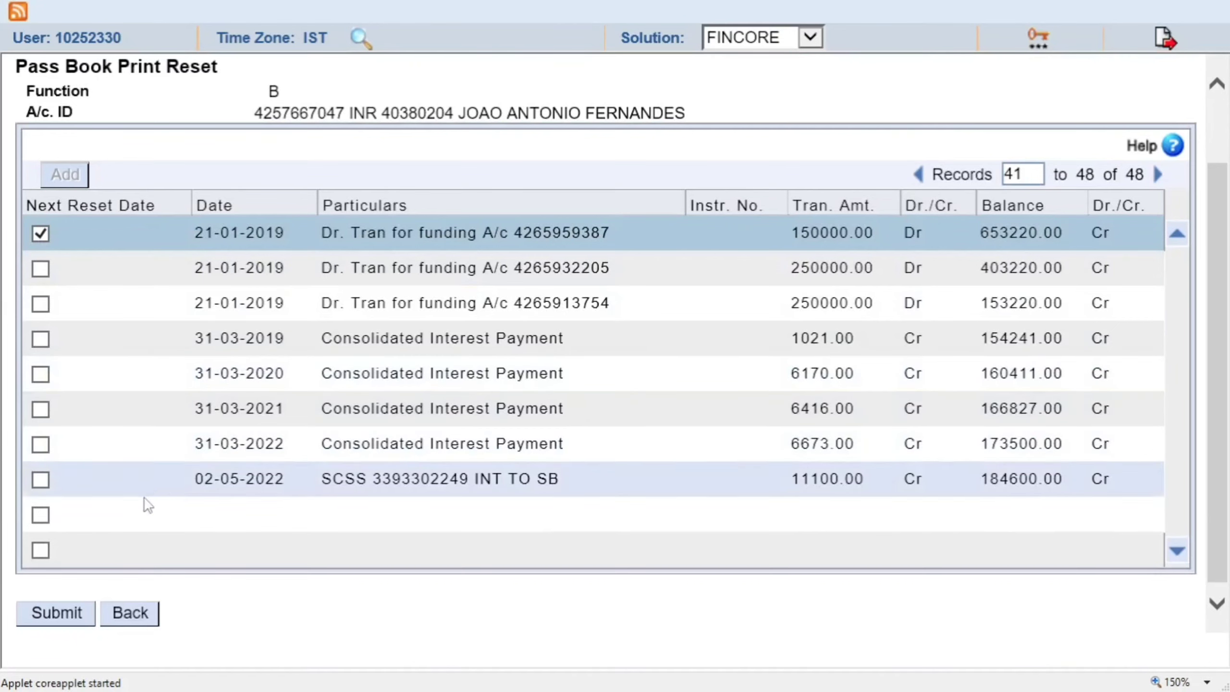
left_click(55, 613)
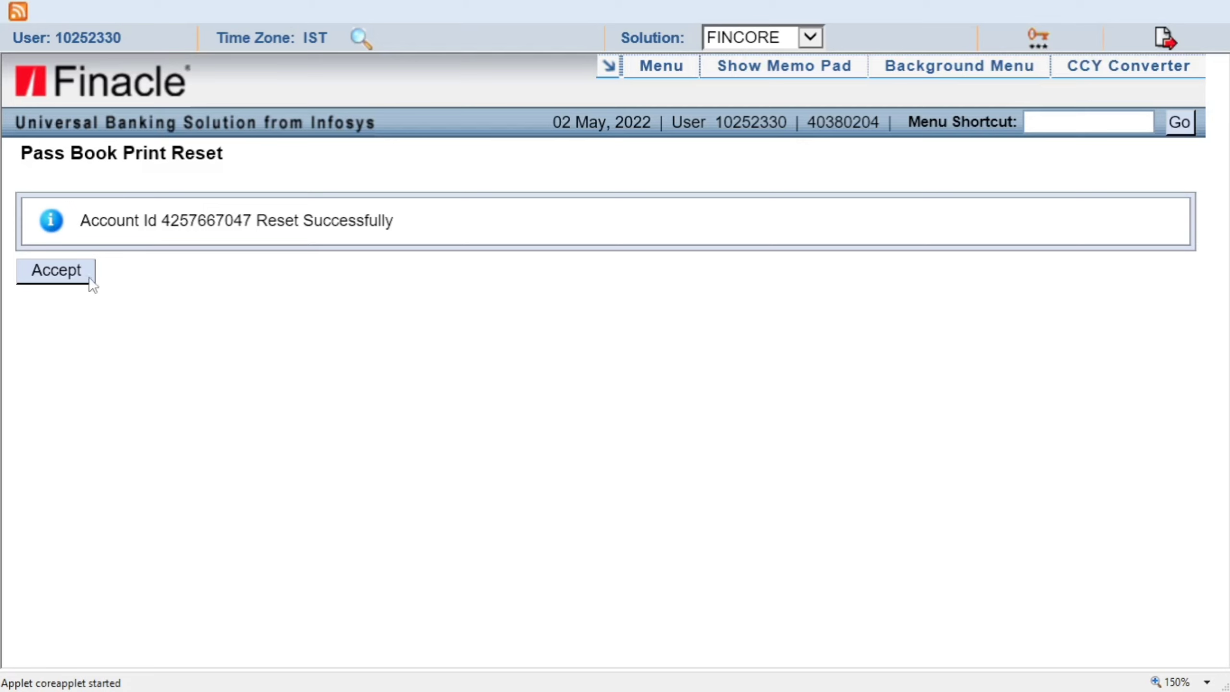
Acknowledge the reset success message and request the HPBP passbook print menu.
left_click(56, 271)
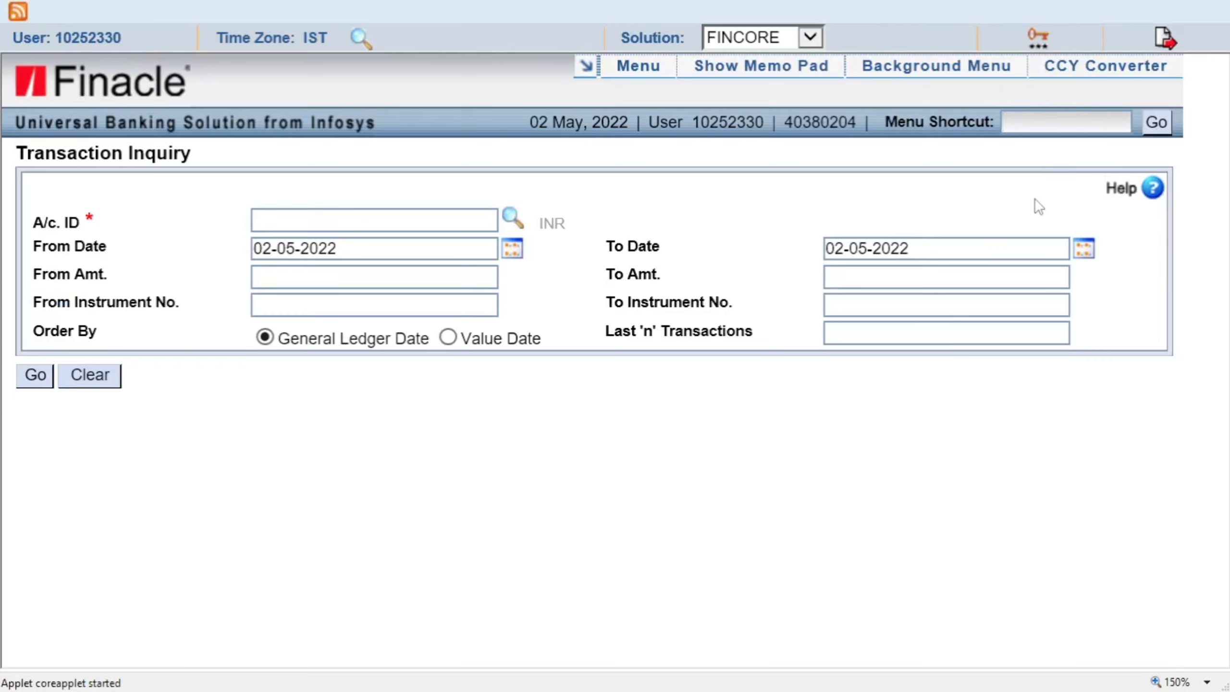
type("HPB")
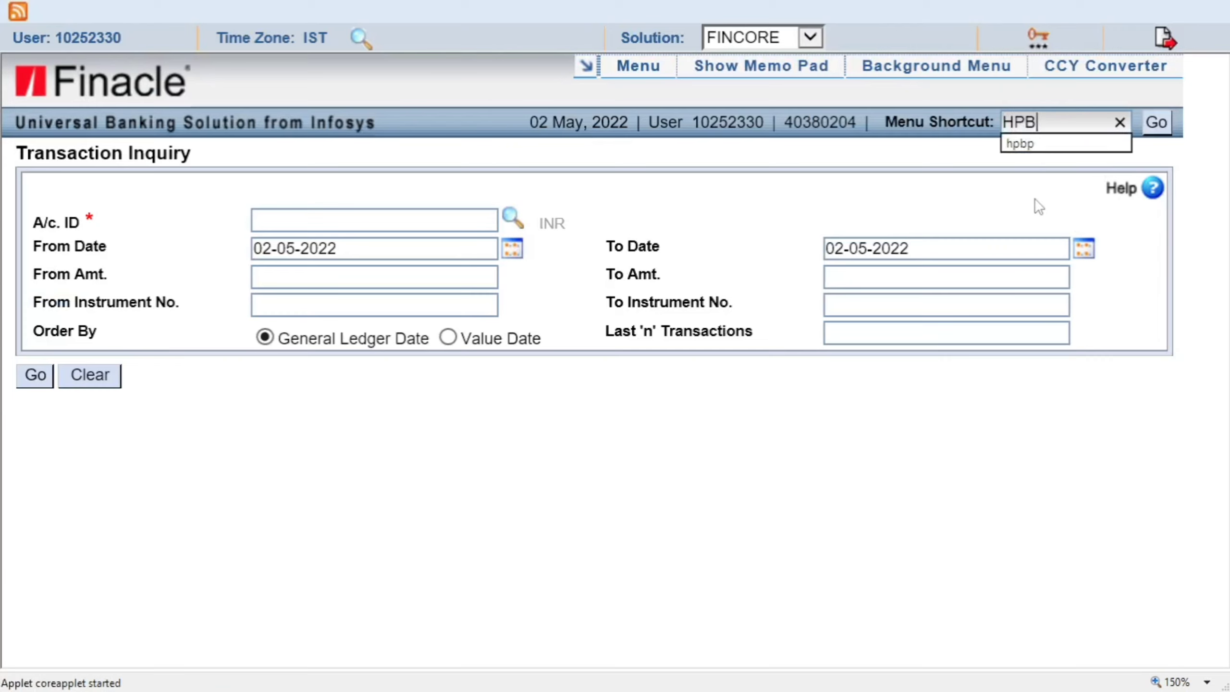
type("P")
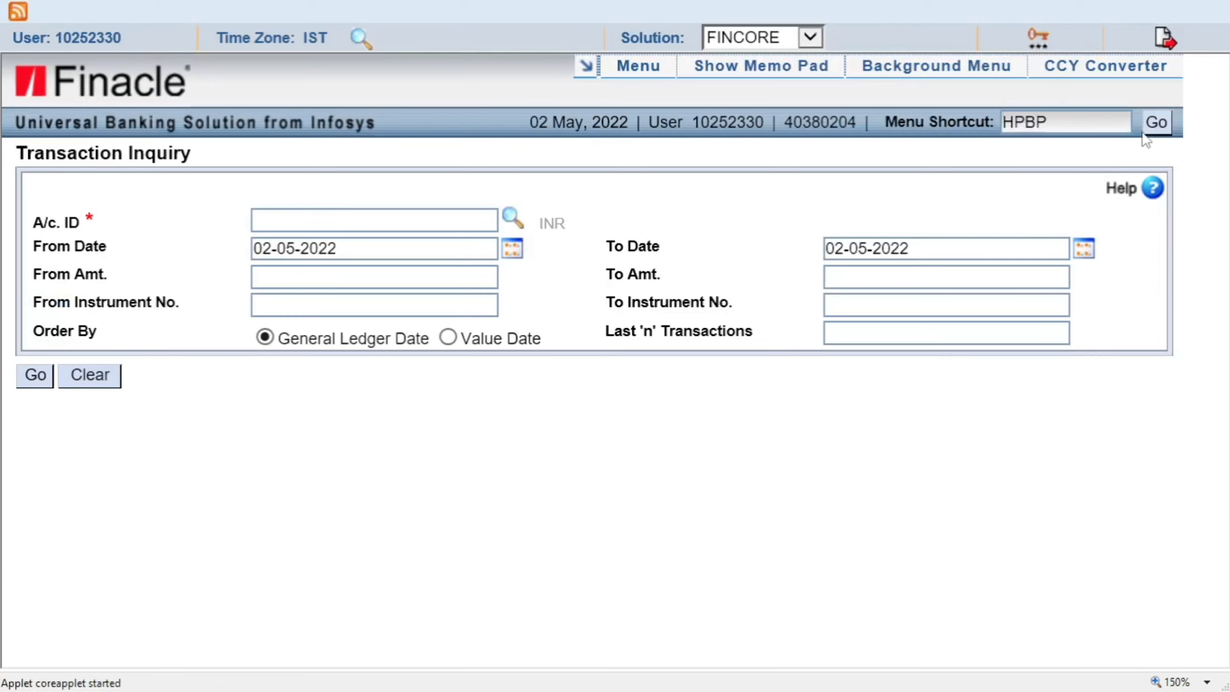
left_click(1158, 127)
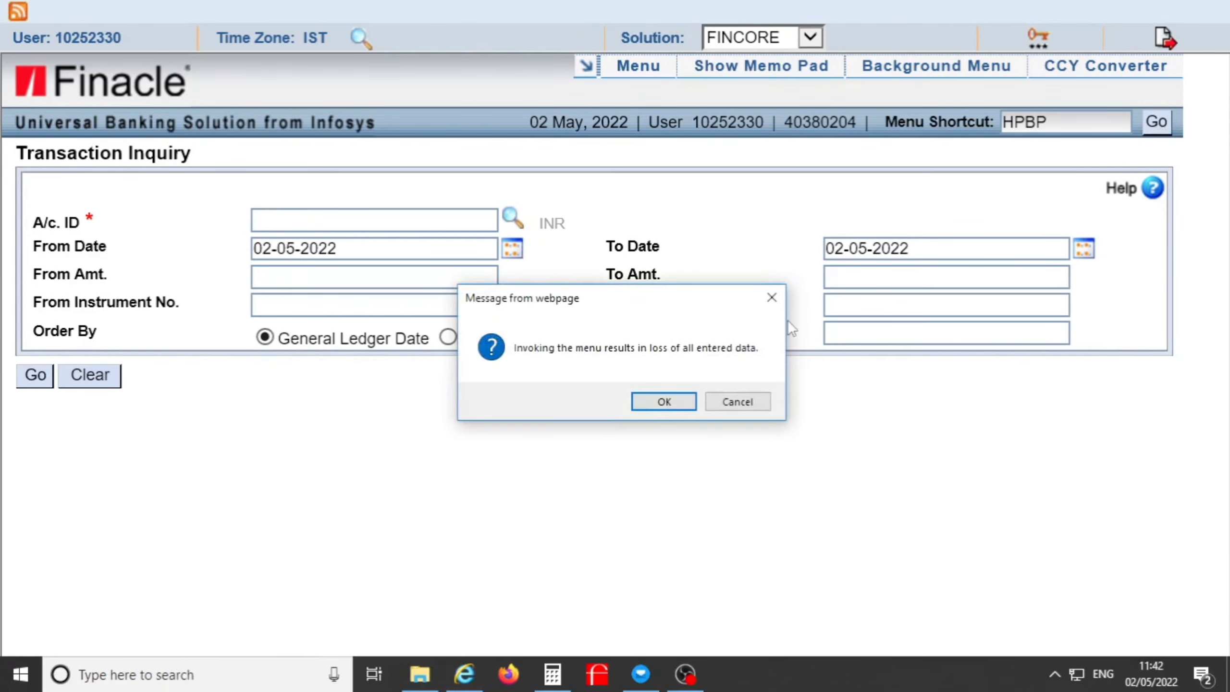
Discard entered data, load the customer's account and print its passbook on the EPSON PLQ-30.
left_click(658, 402)
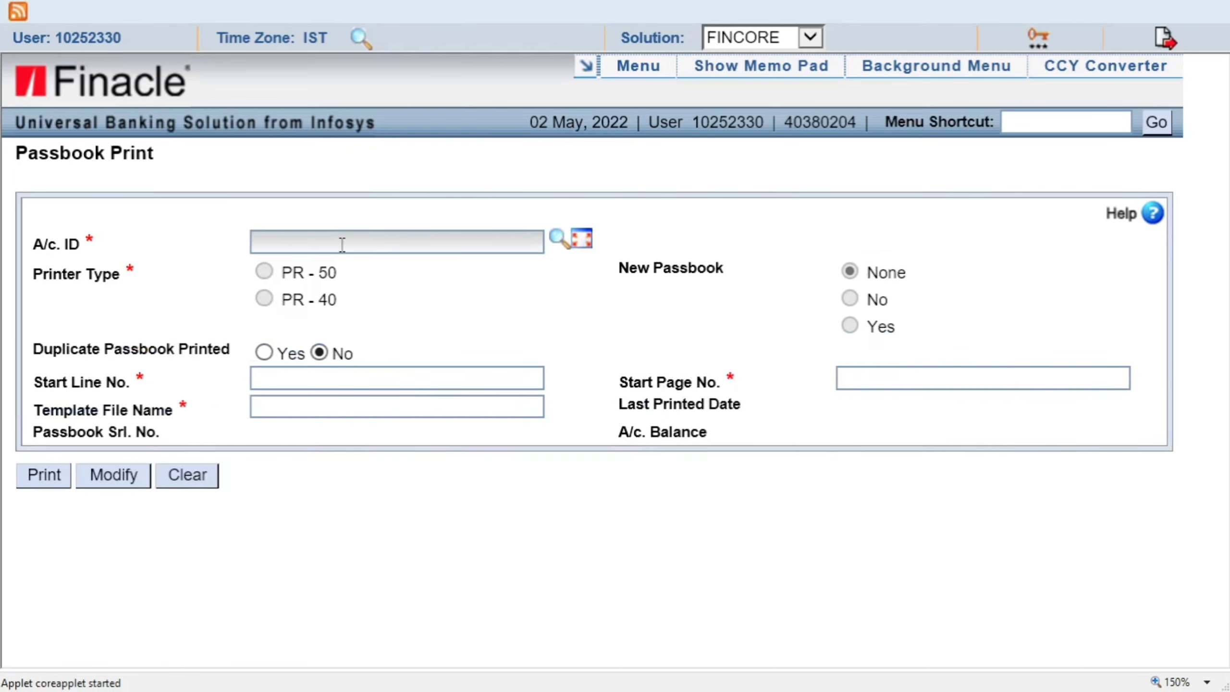
key("Tab")
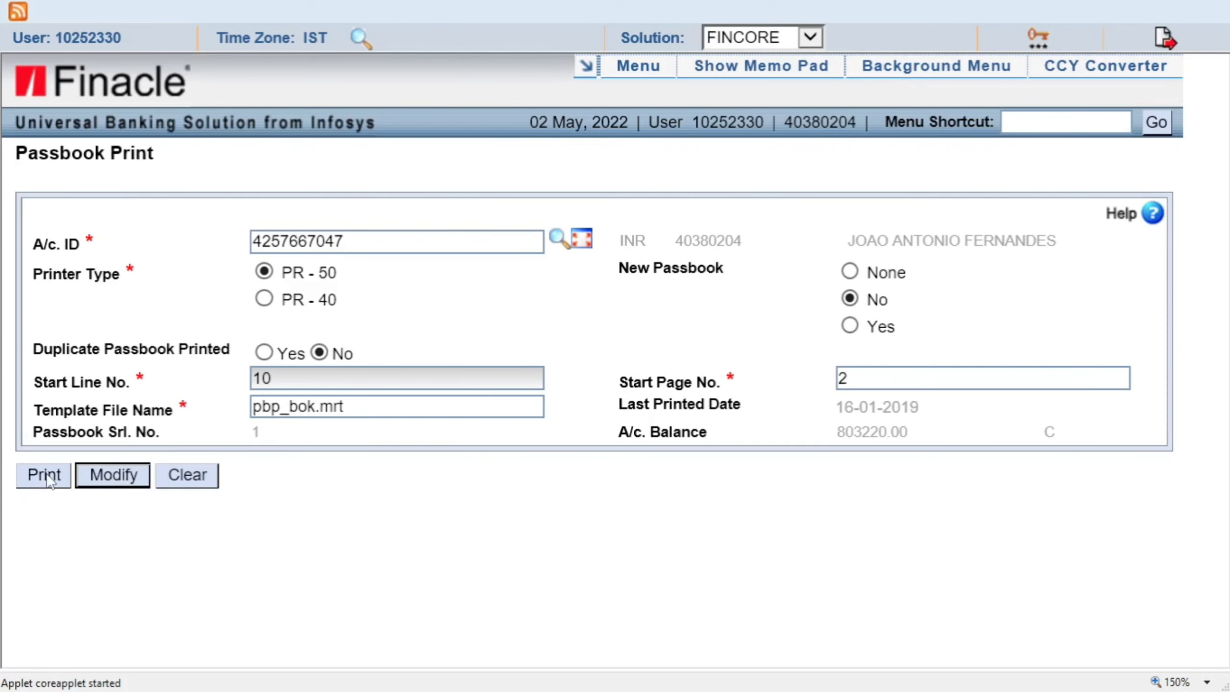
left_click(47, 476)
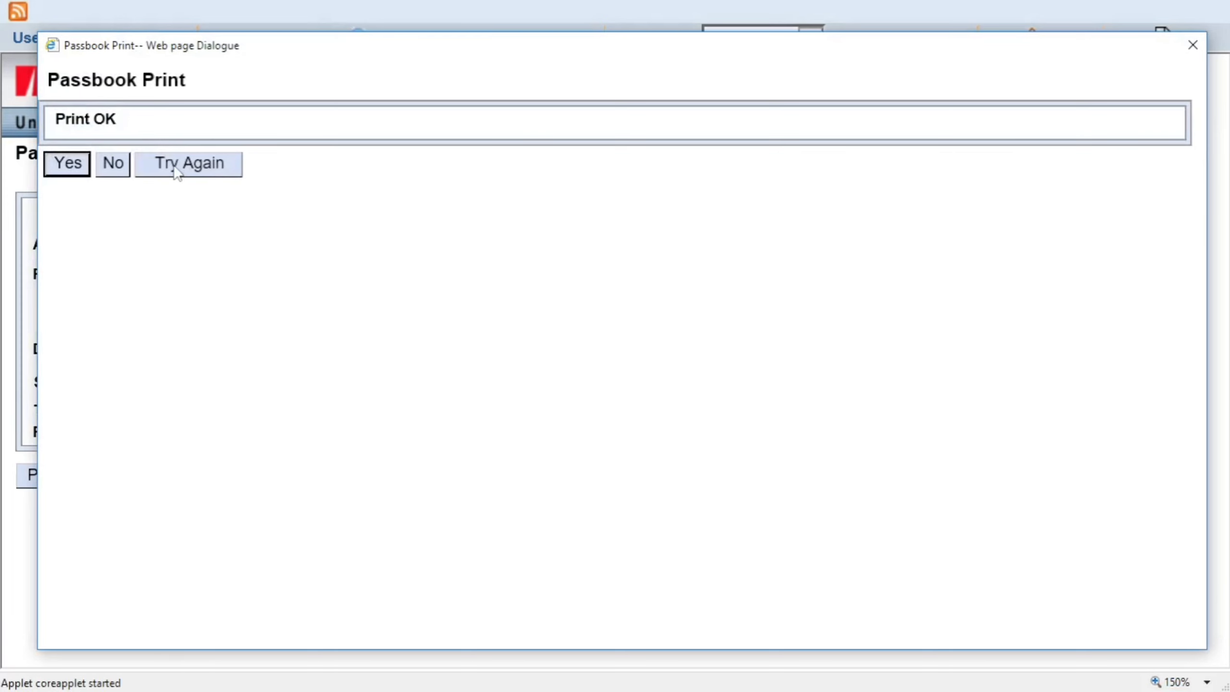
left_click(77, 169)
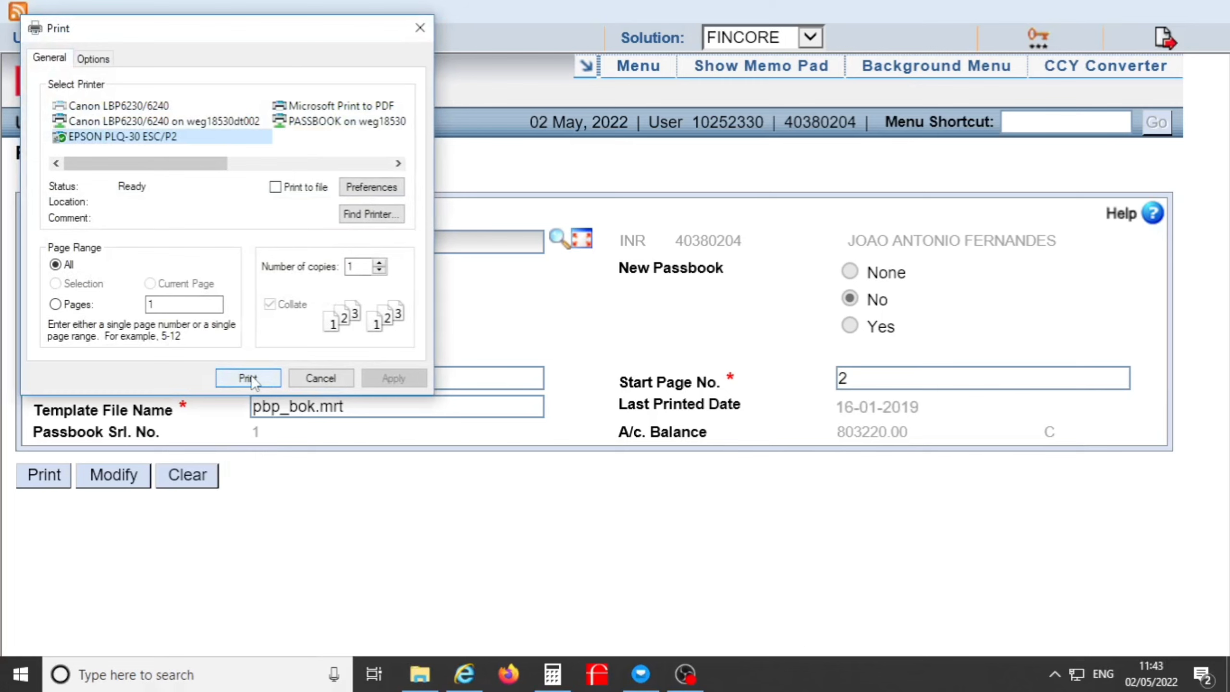
left_click(247, 378)
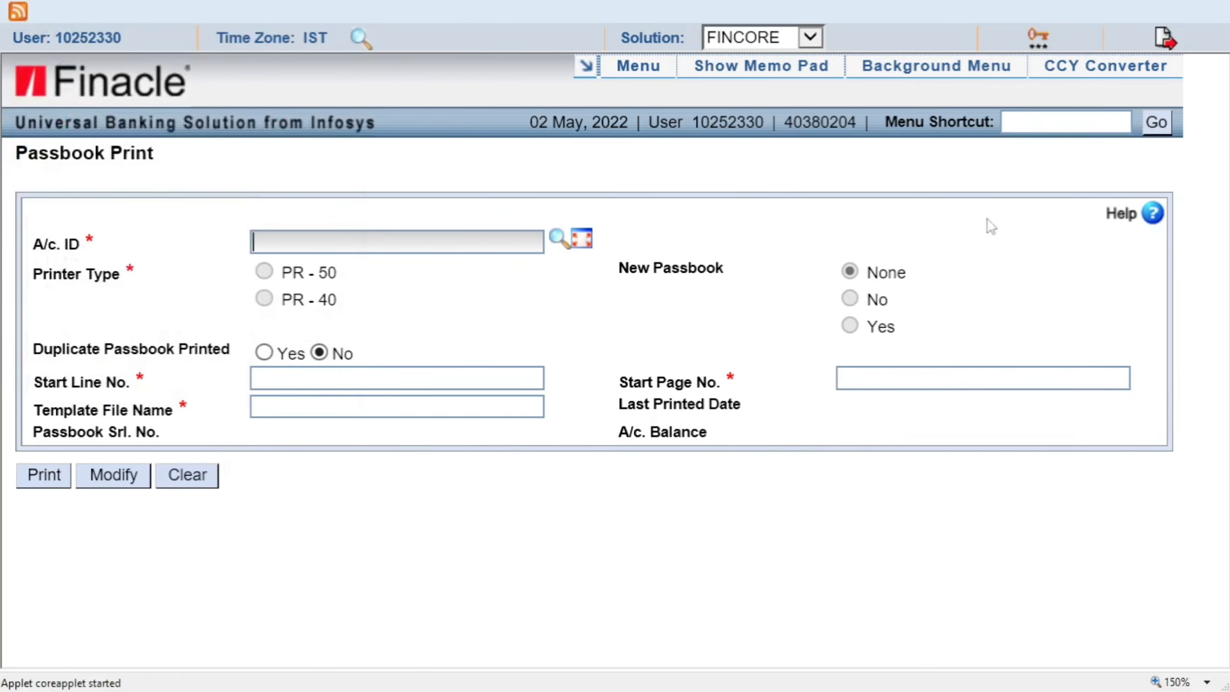
Go to the HPR Print Queue Inquiry screen, confirming the leave-page dialog.
left_click(1076, 120)
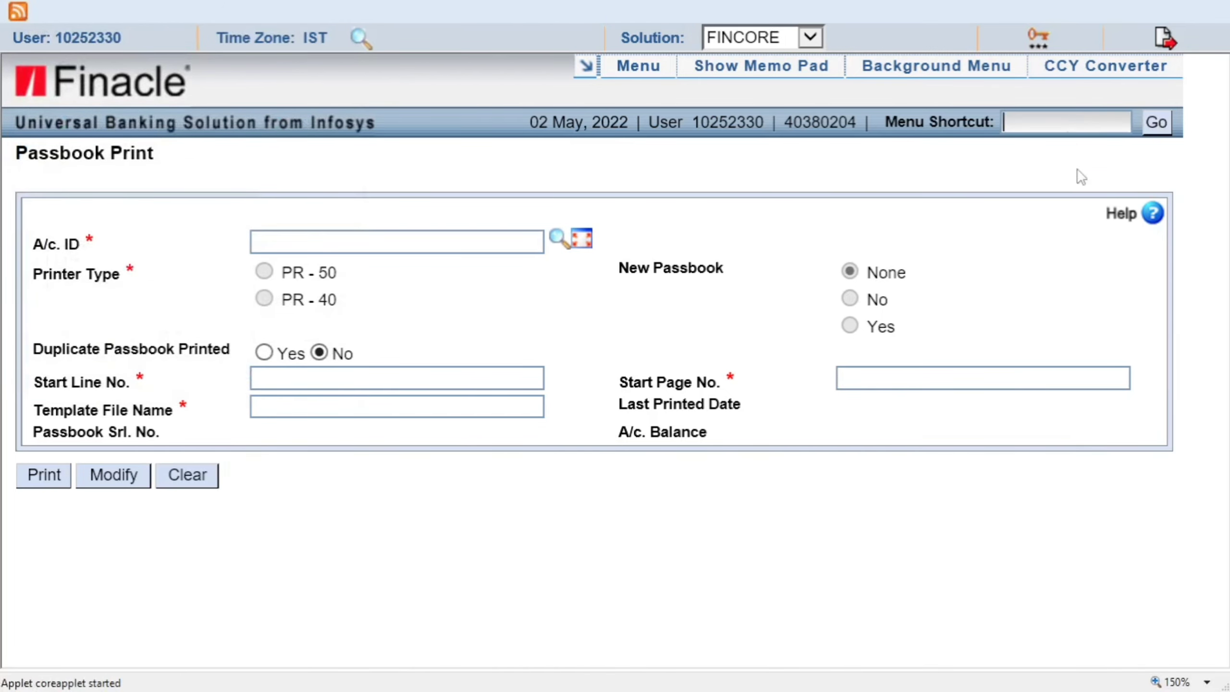
type("HPR")
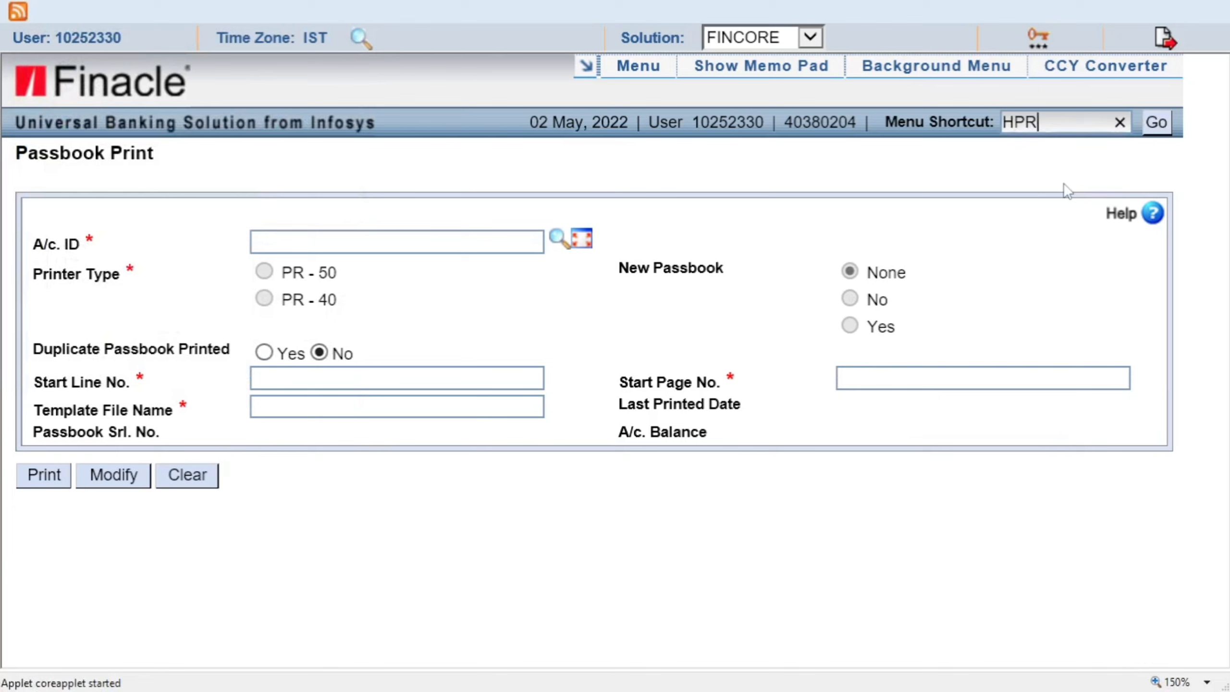
left_click(1157, 123)
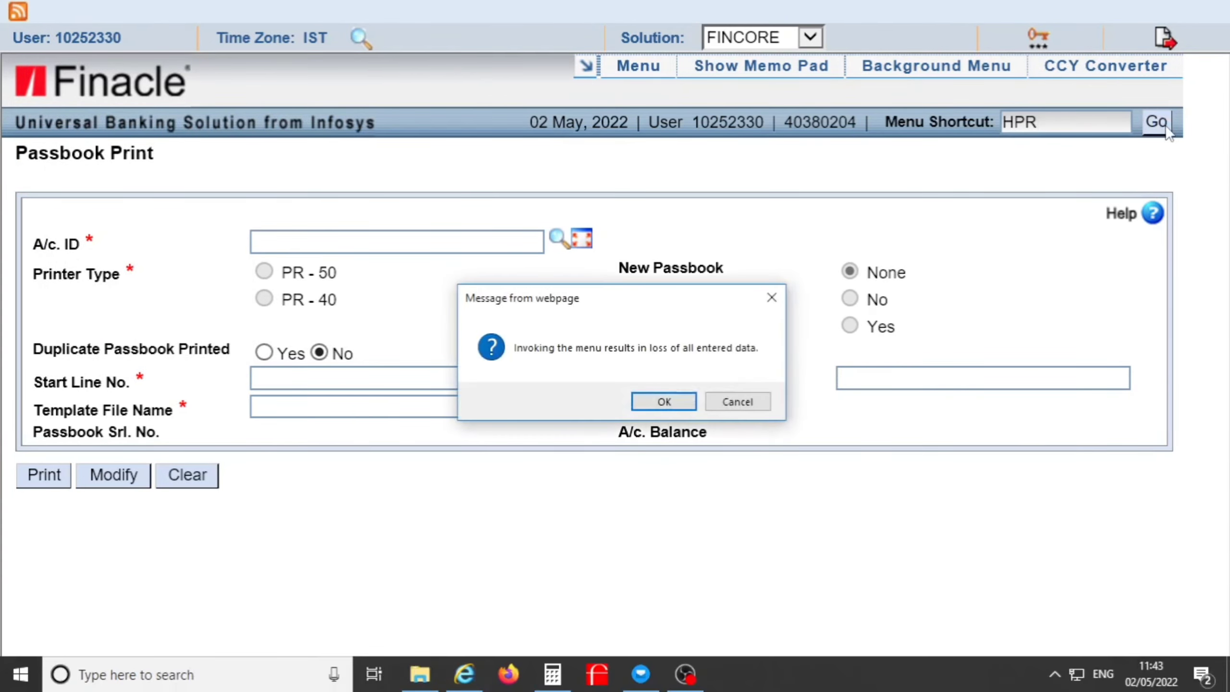
left_click(678, 403)
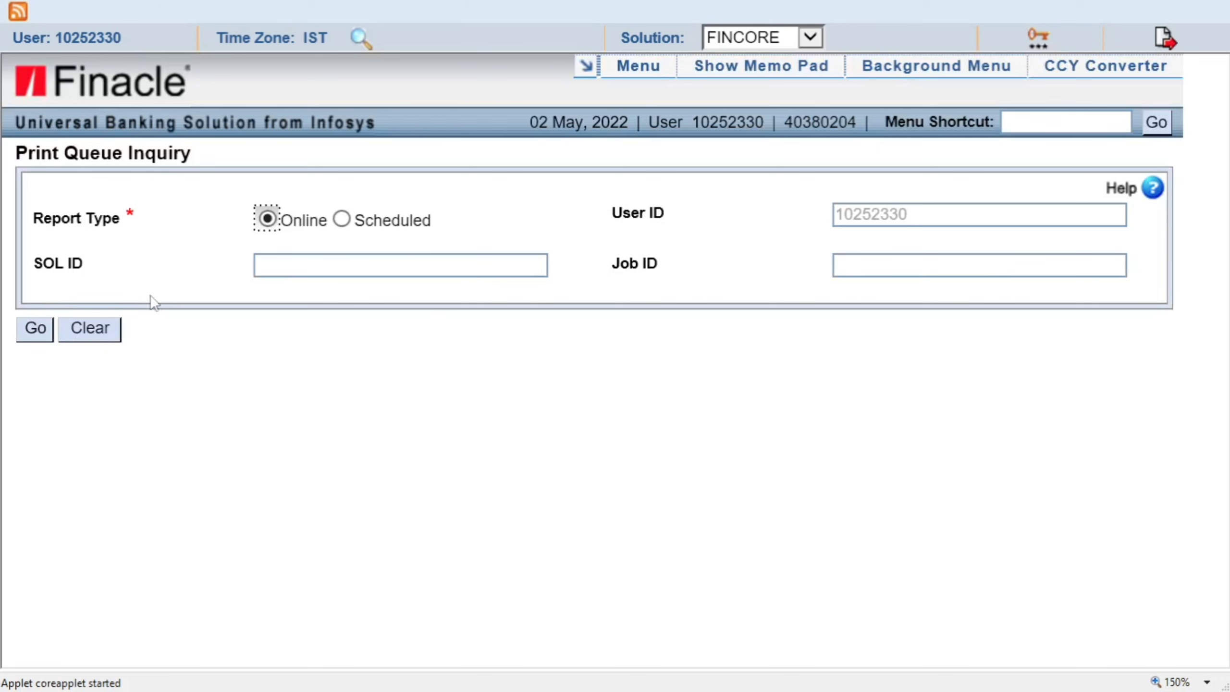
List the online print queue and preview the first PASS BOOK REPORT job.
left_click(39, 334)
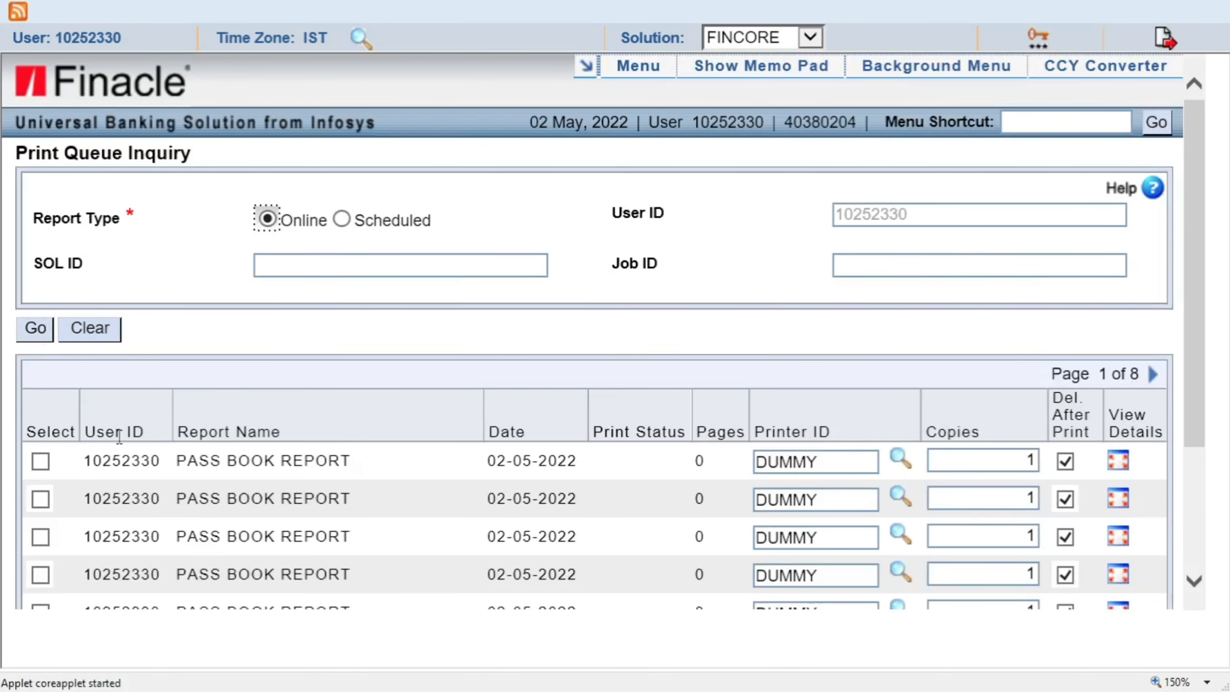
left_click(40, 460)
scroll(166, 472, "down", 1)
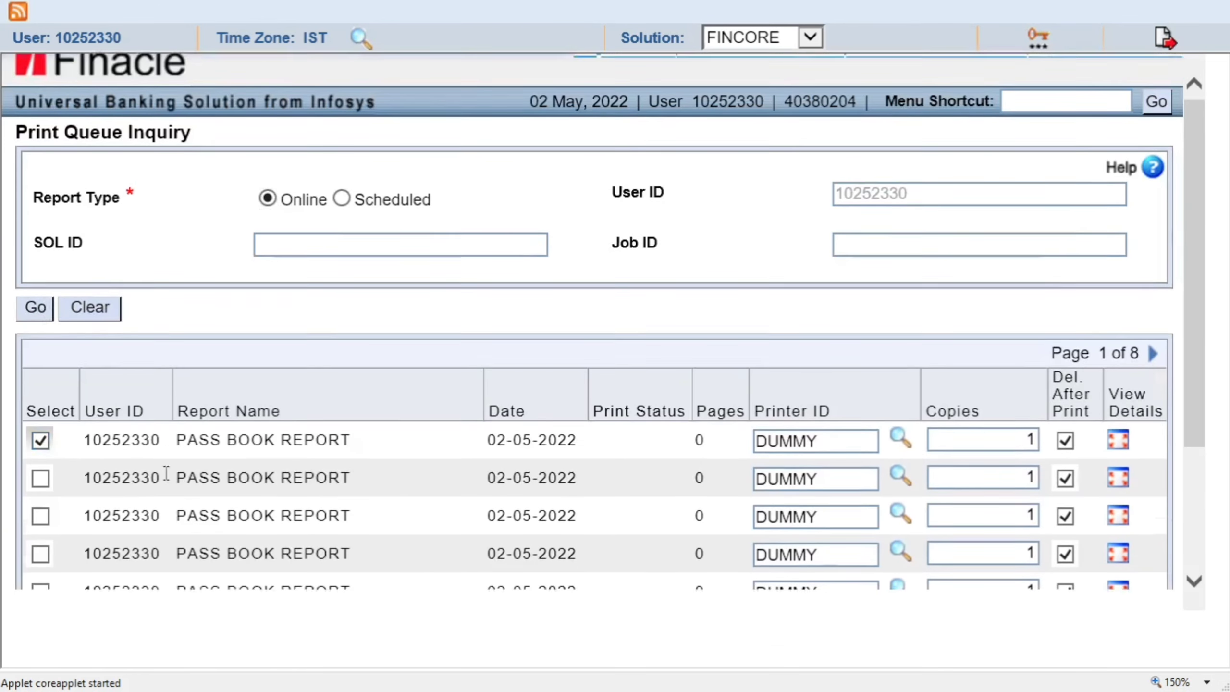
scroll(166, 472, "down", 3)
left_click(295, 589)
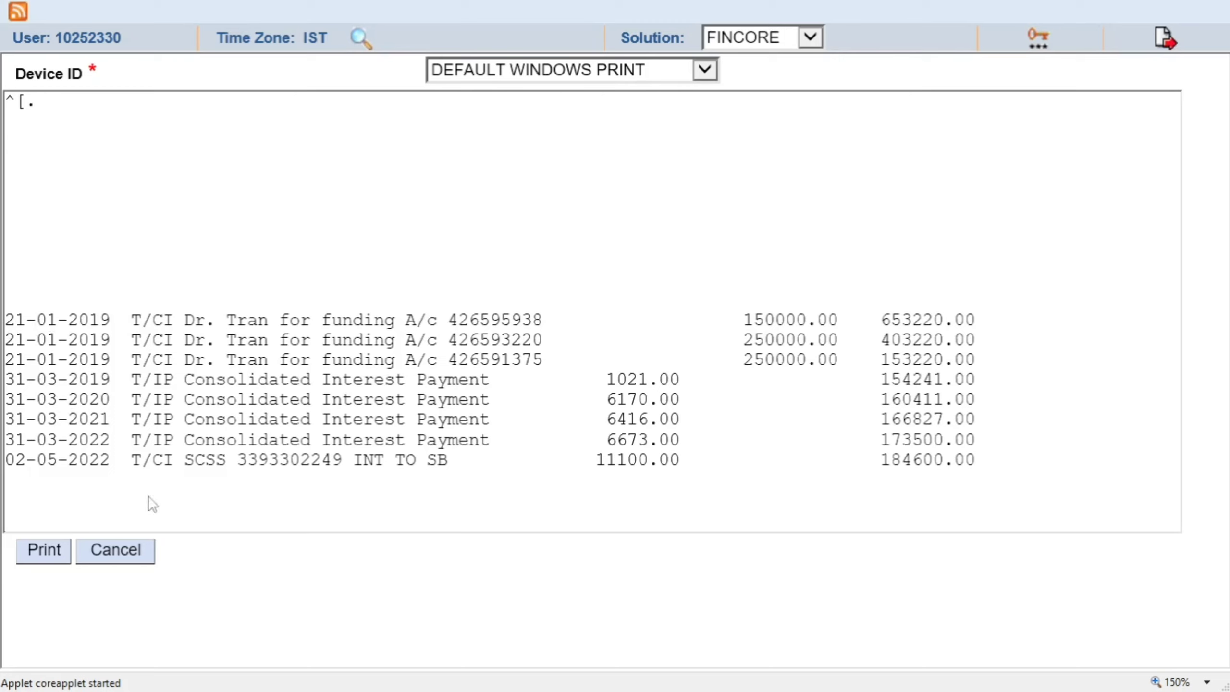
Cancel the report preview, zoom out and return to the passbook reset success message.
left_click(135, 556)
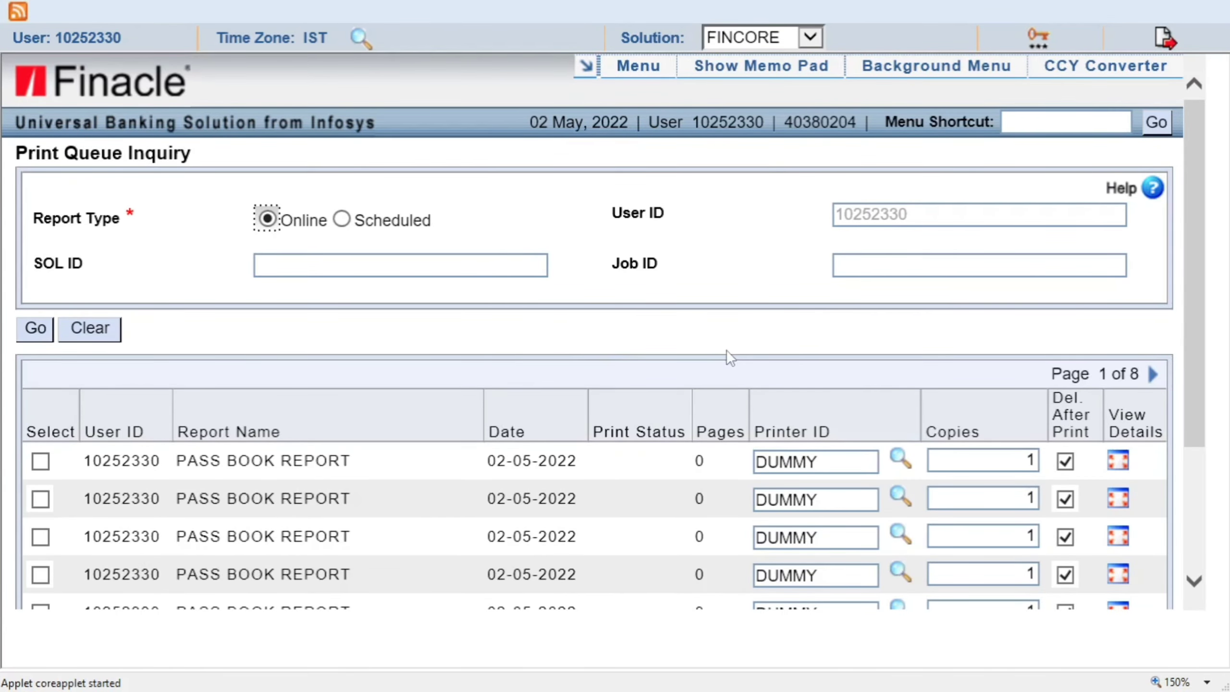
key("ctrl+minus")
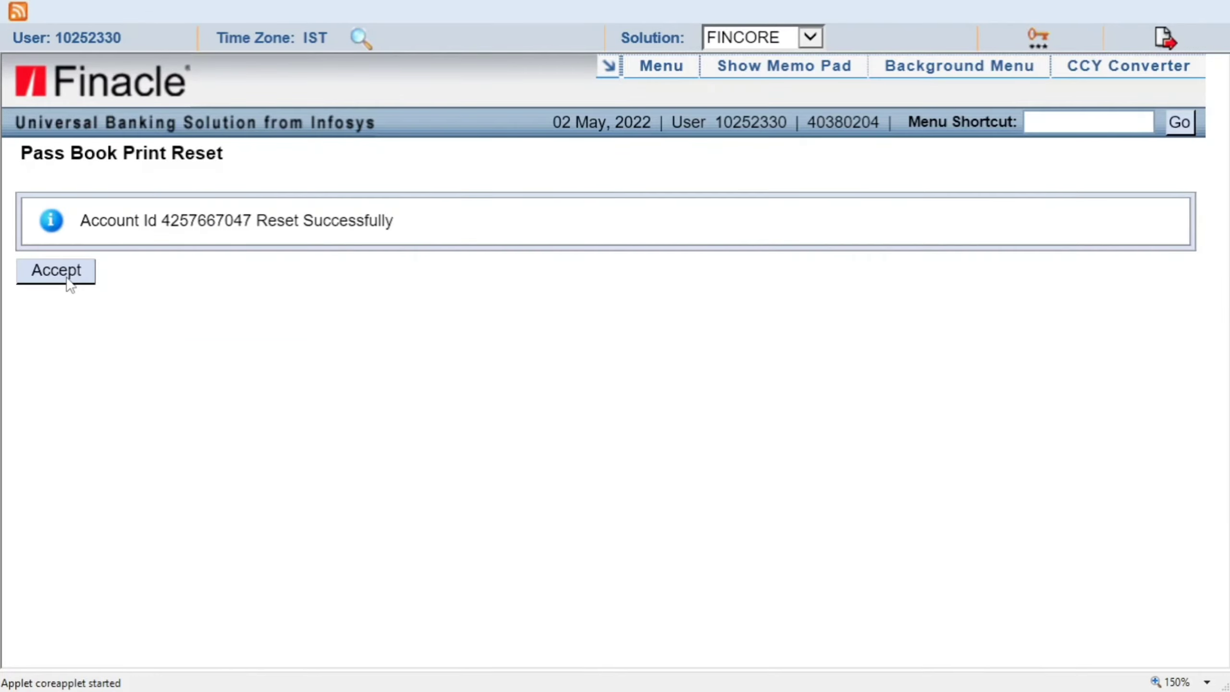
left_click(68, 277)
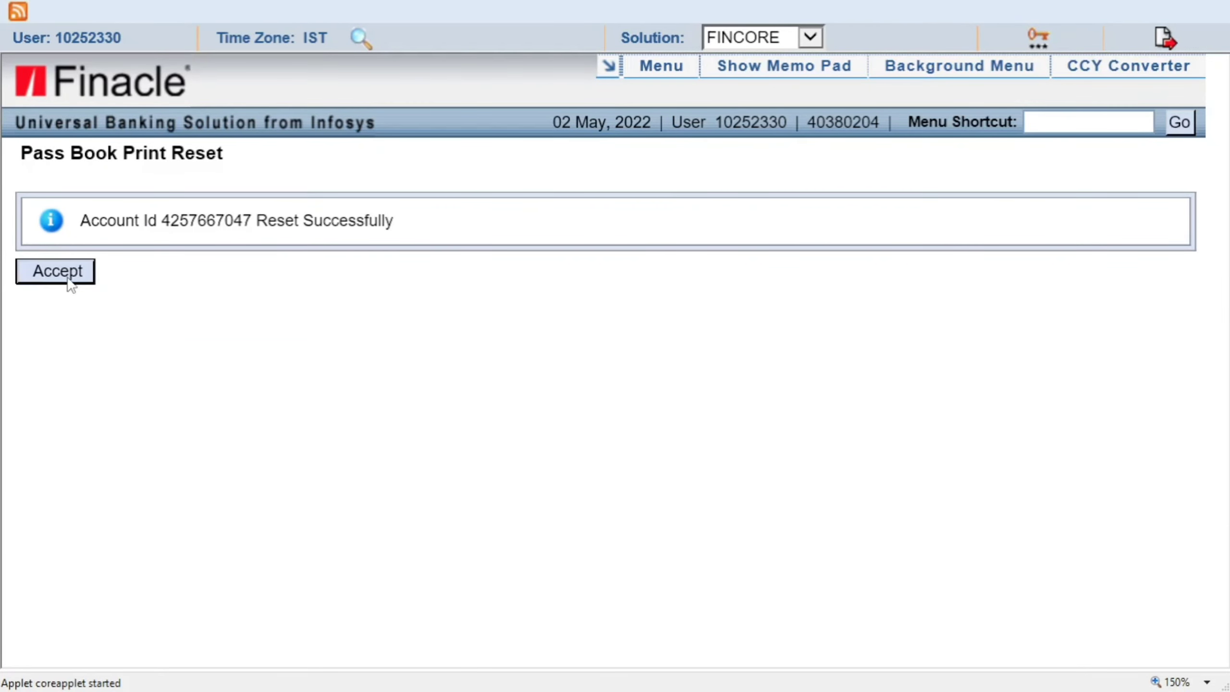